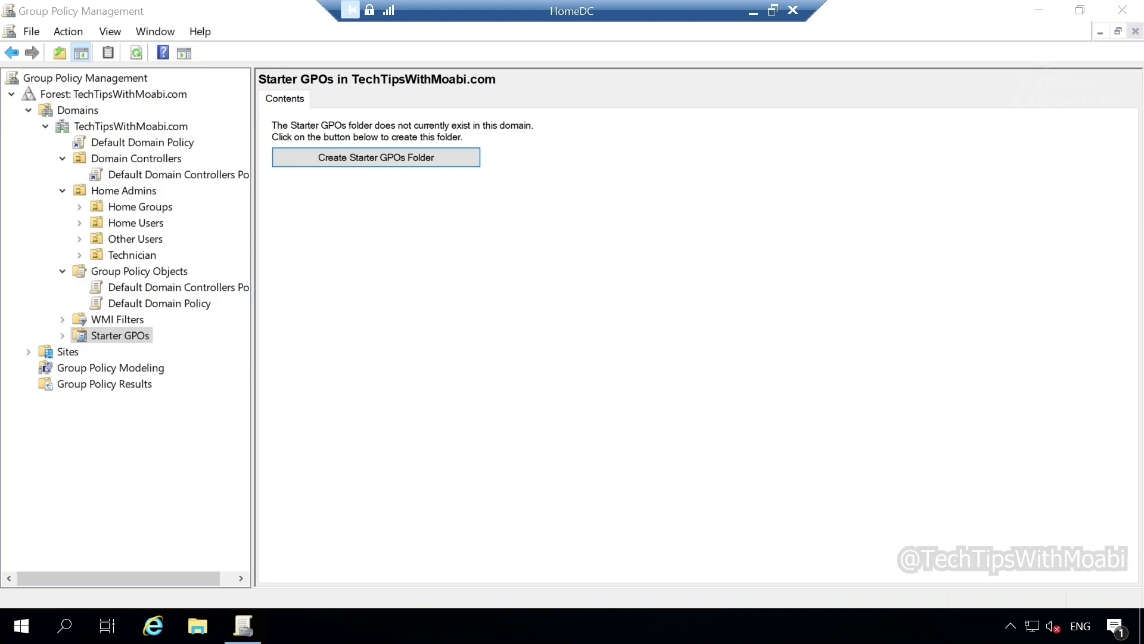
Open Server Manager and locate Group Policy Management among its tools.
left_click(549, 336)
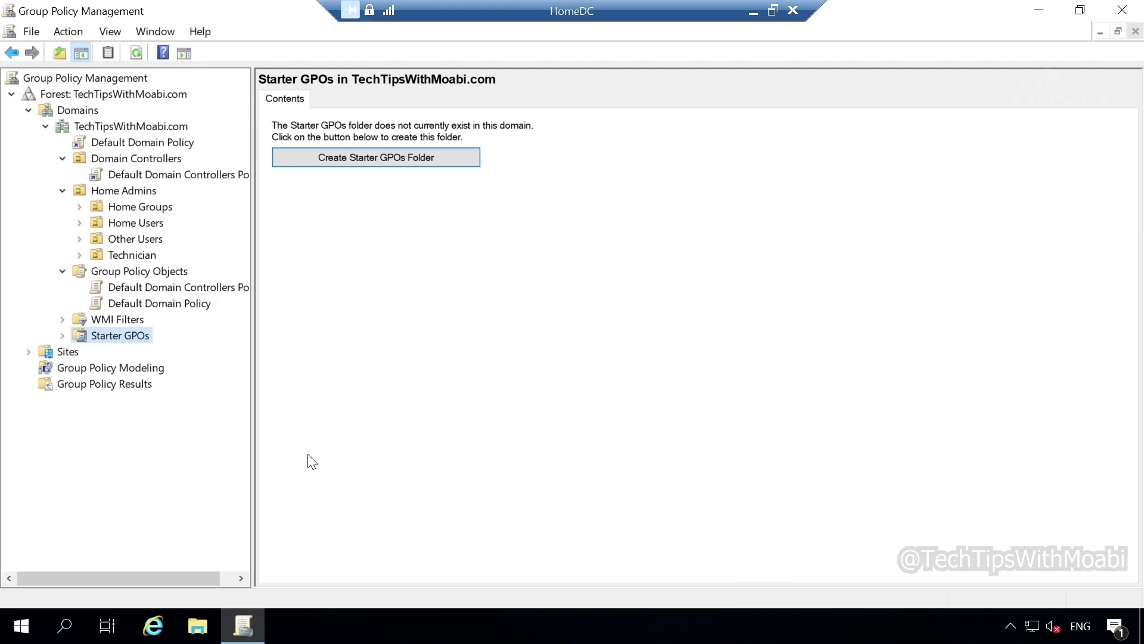
left_click(3, 635)
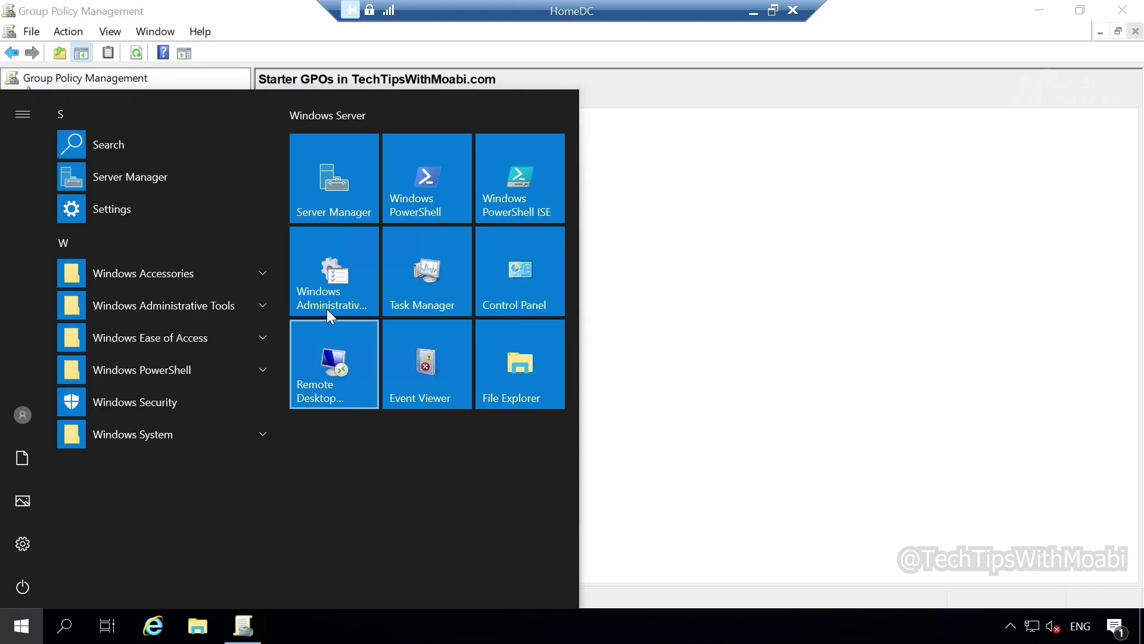
left_click(345, 194)
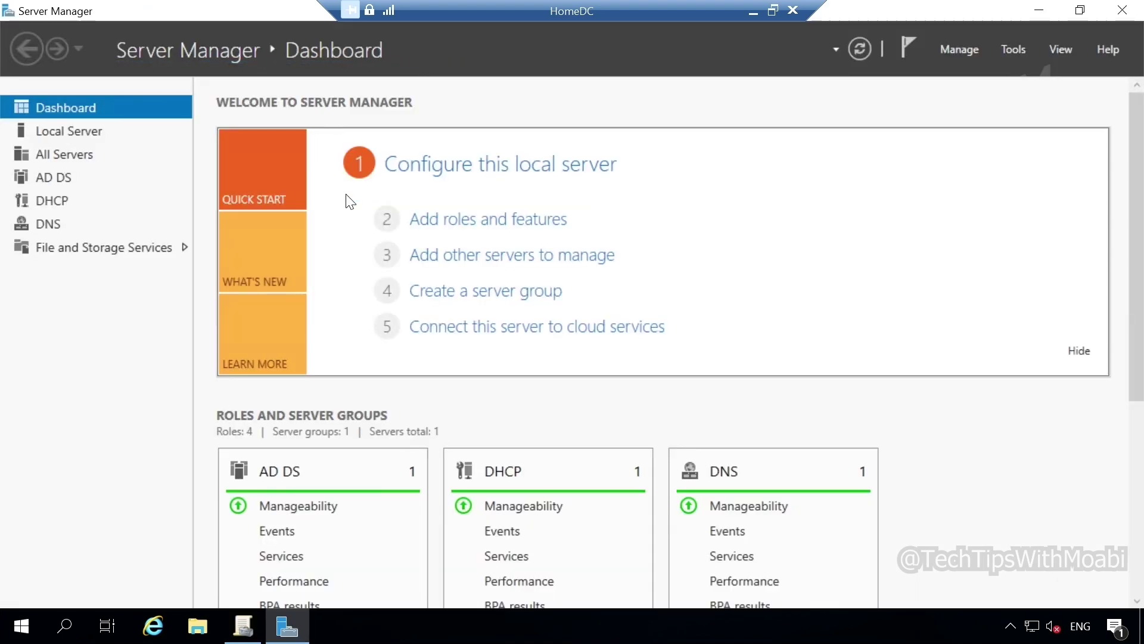
left_click(1014, 50)
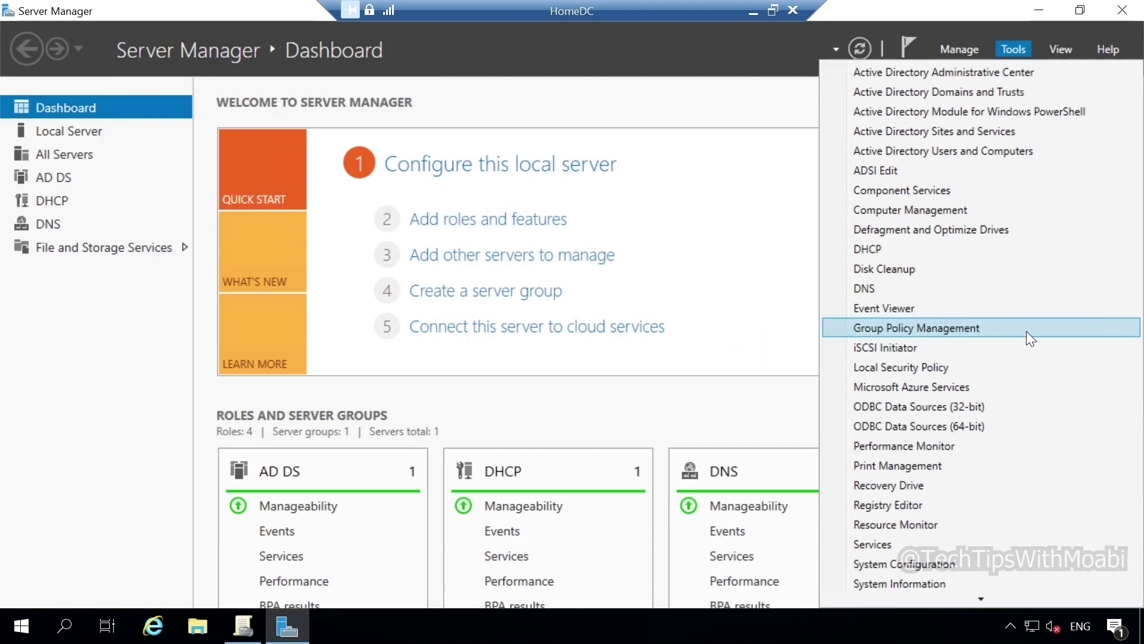
Locate Group Policy Management among the Windows Administrative Tools in the Start menu, and close Server Manager.
left_click(22, 626)
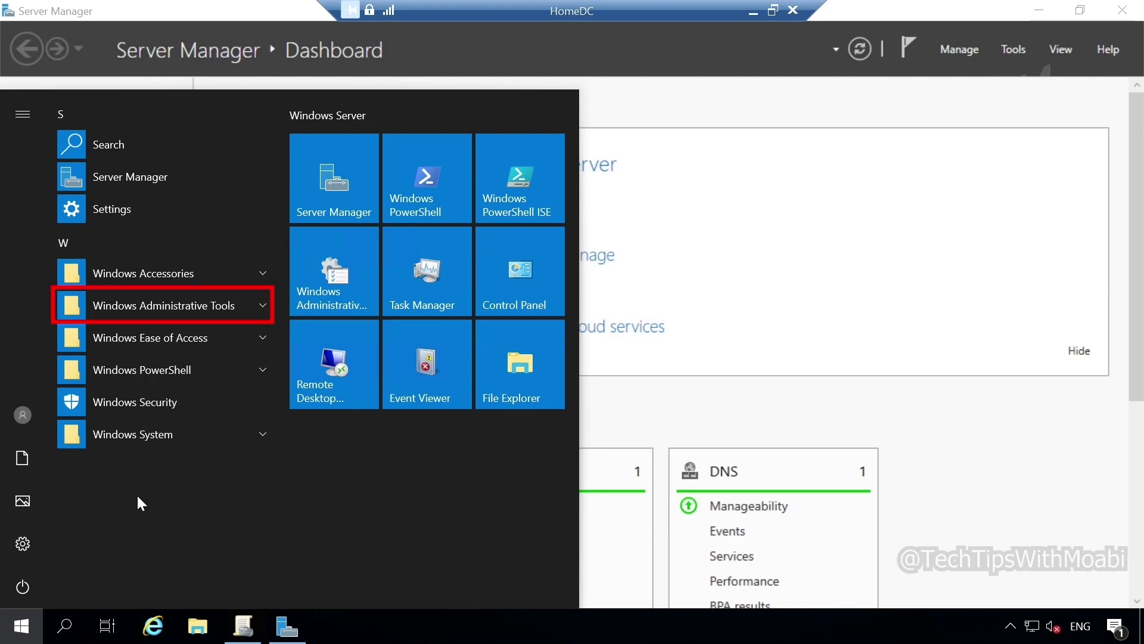
left_click(203, 305)
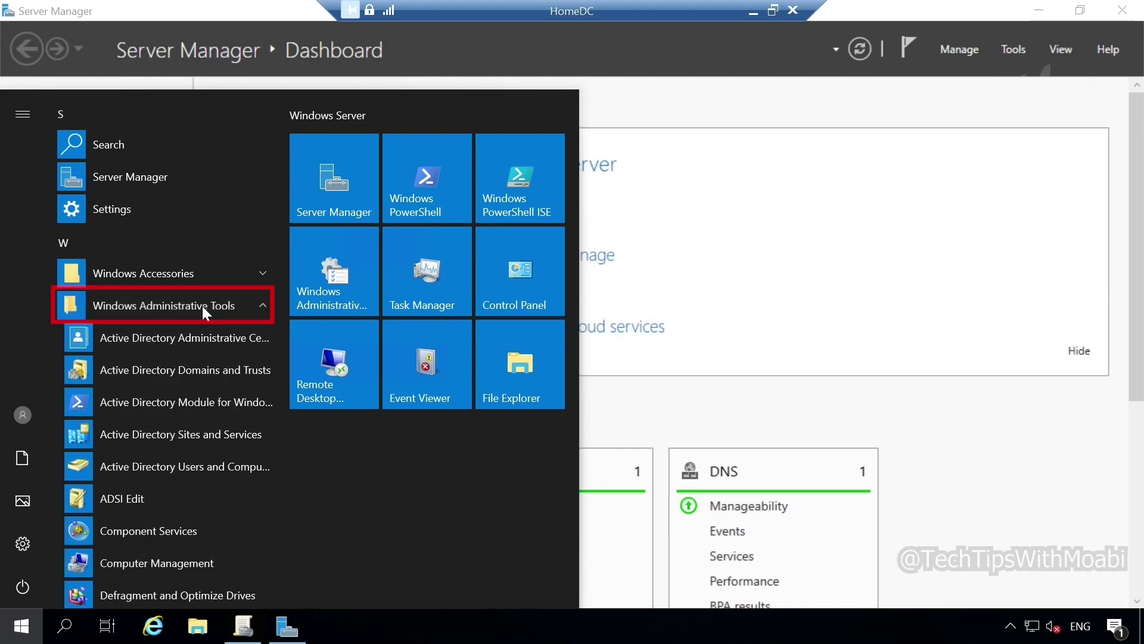
scroll(170, 398, "down", 5)
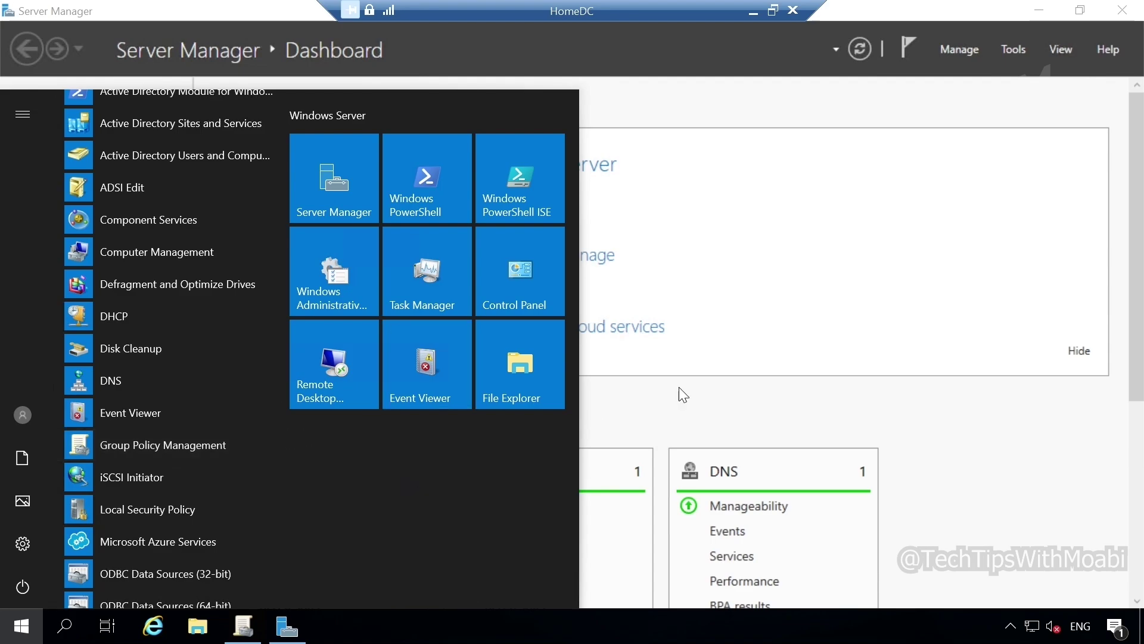
left_click(861, 317)
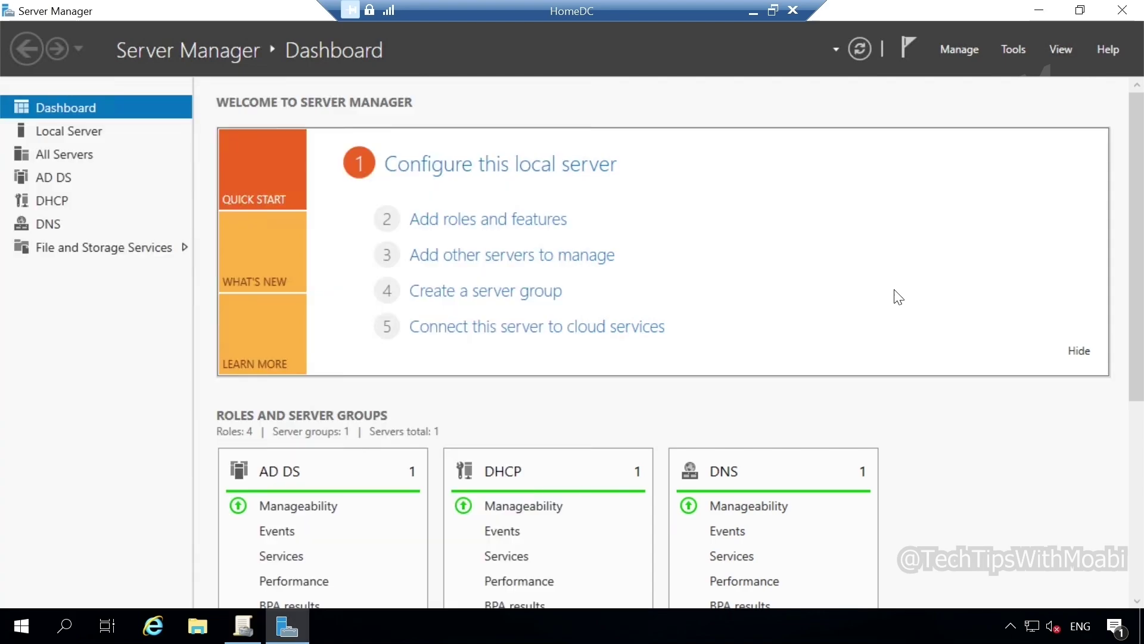
left_click(1118, 19)
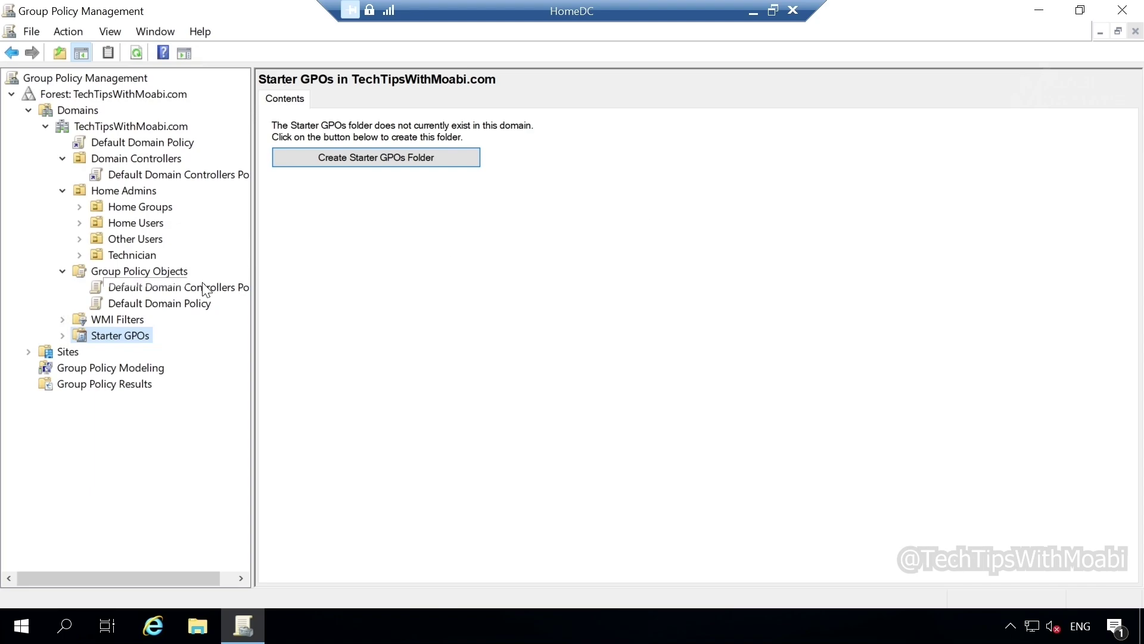
Create a new GPO named "Full start Menu" in the domain's Group Policy Objects container, without a source starter GPO.
left_click(148, 272)
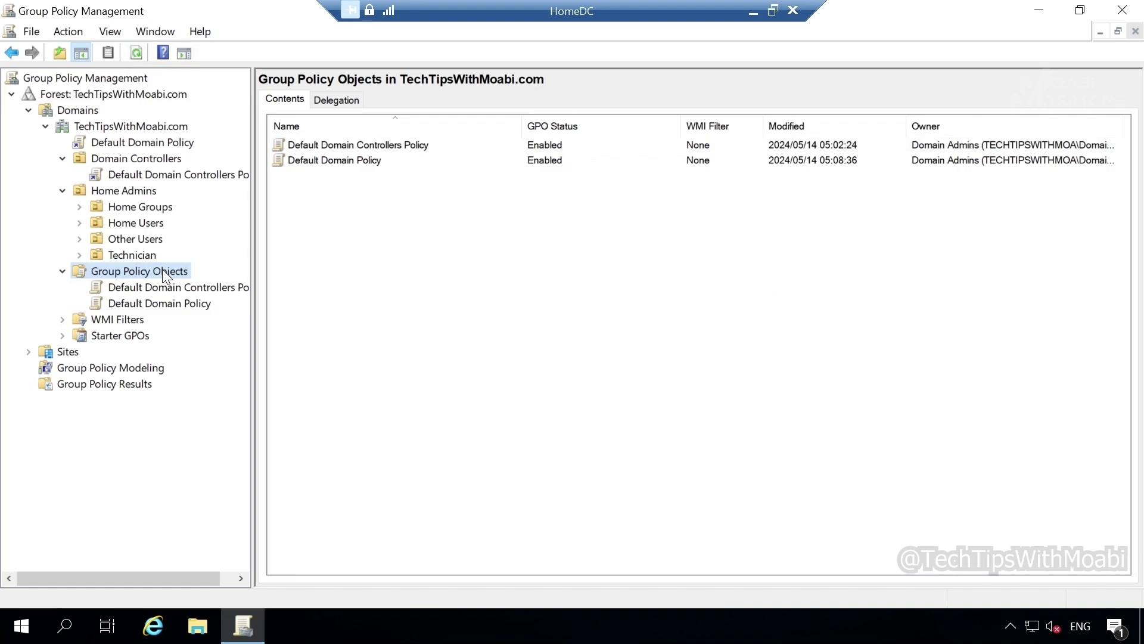
right_click(163, 269)
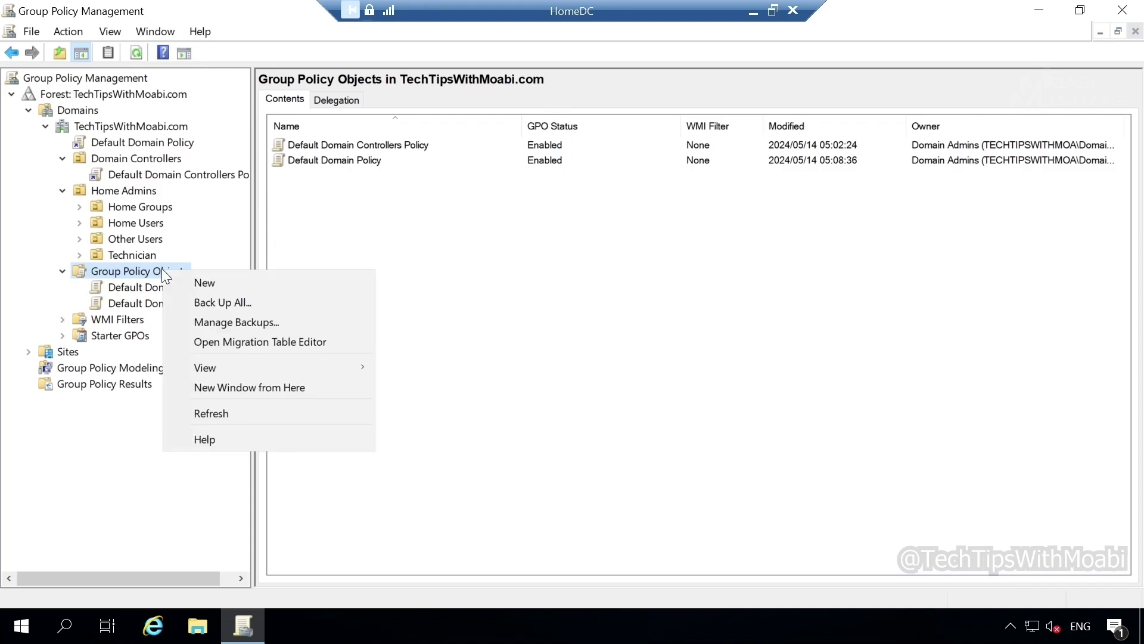
left_click(200, 278)
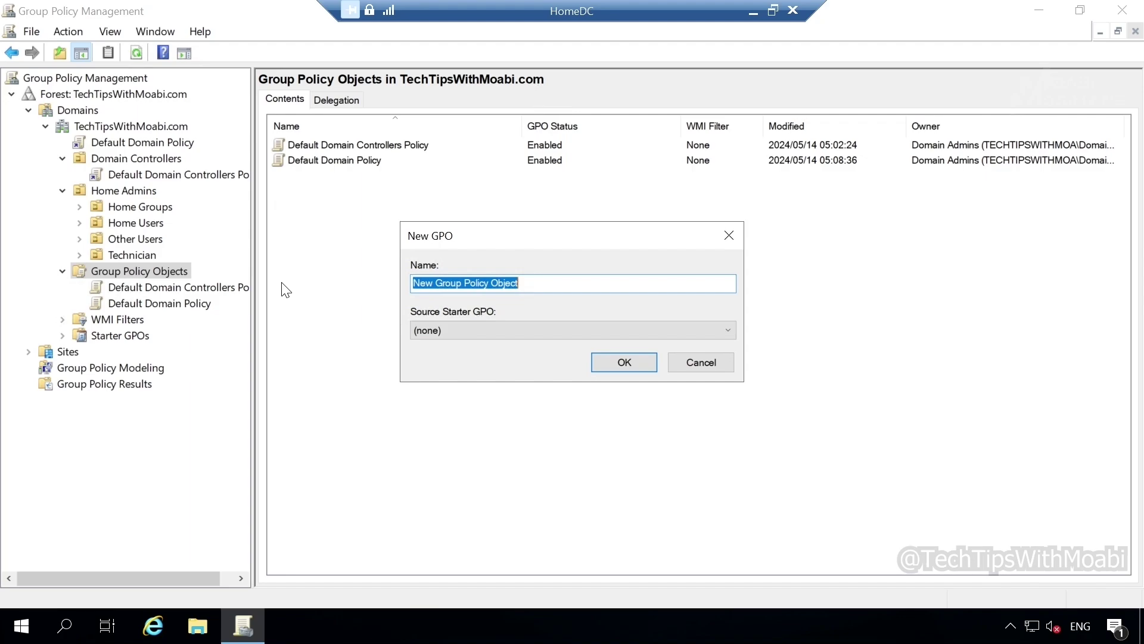
type("Full start Menu")
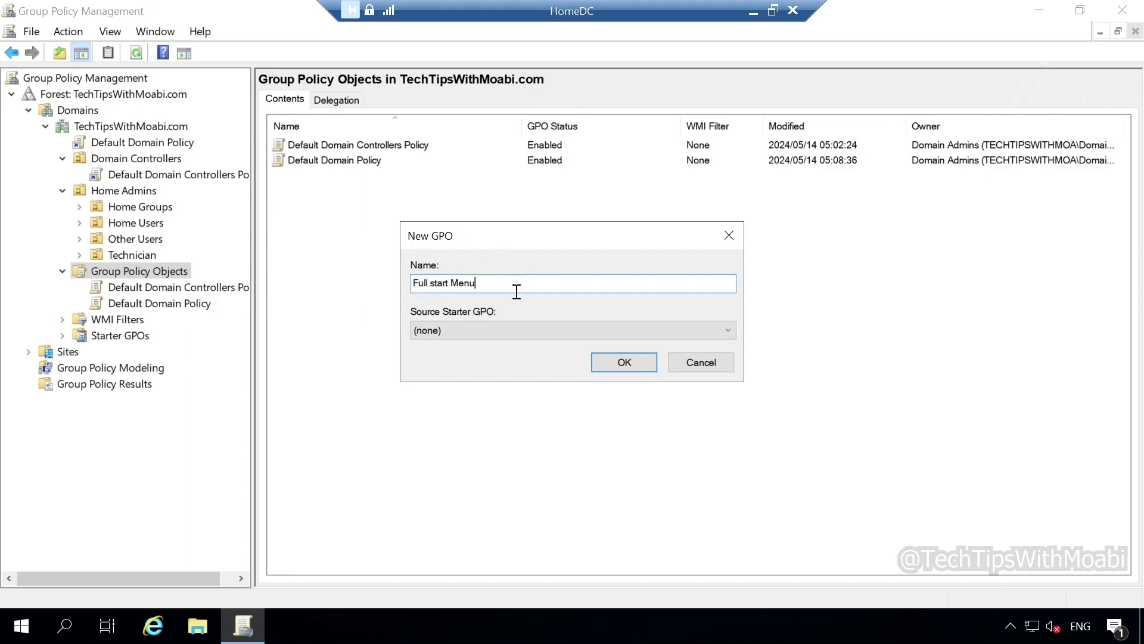
left_click(606, 362)
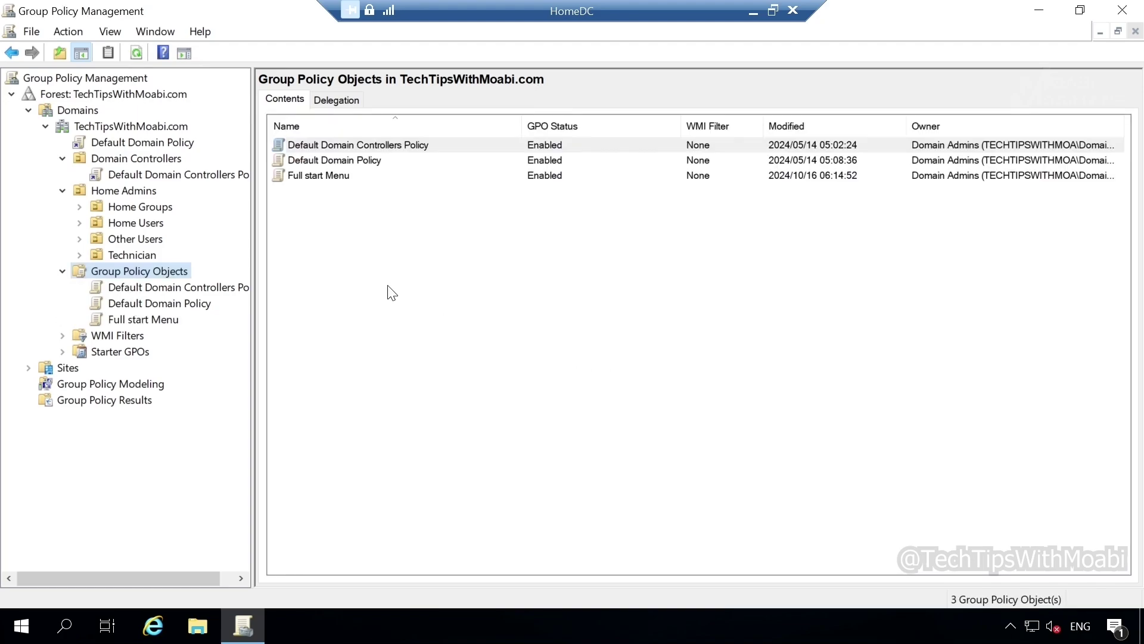
Open the Full start Menu GPO for editing.
left_click(372, 183)
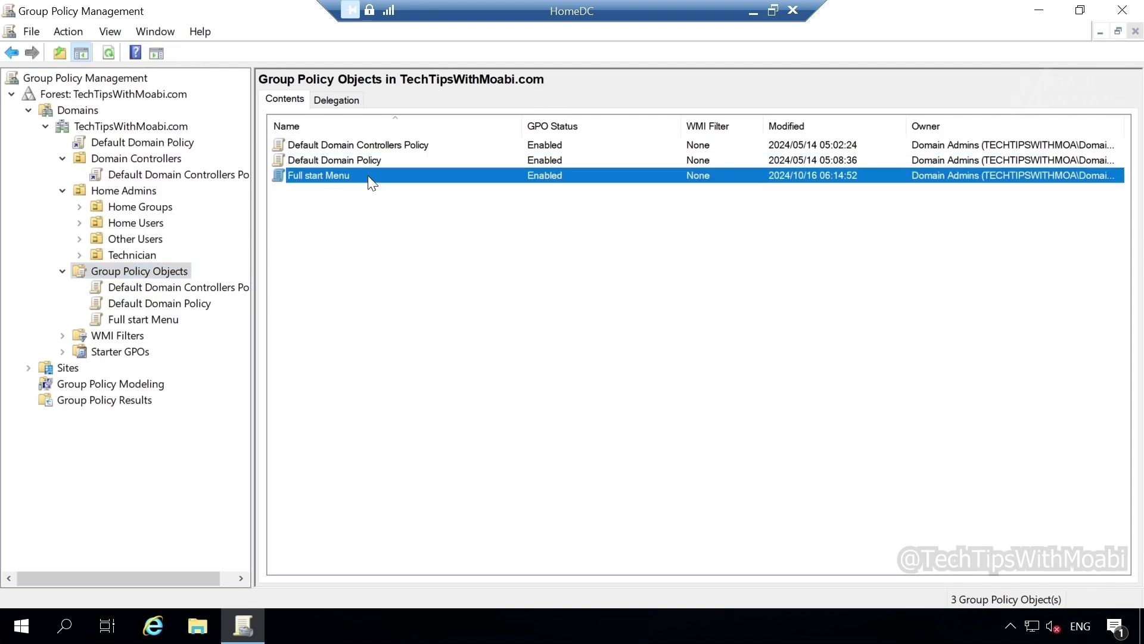
right_click(370, 182)
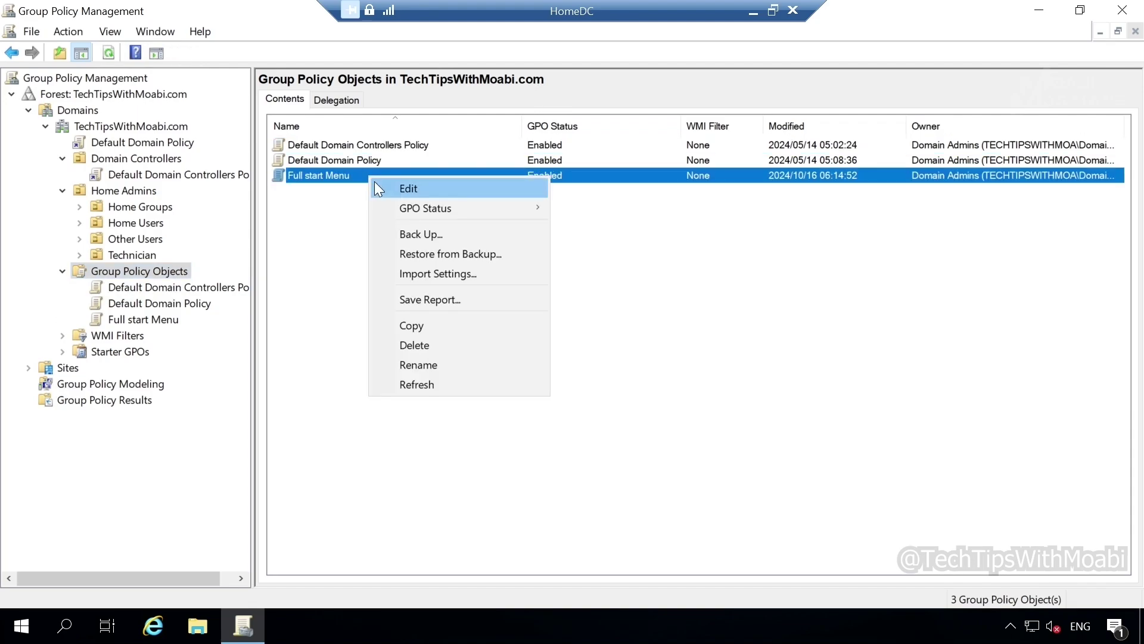
left_click(375, 184)
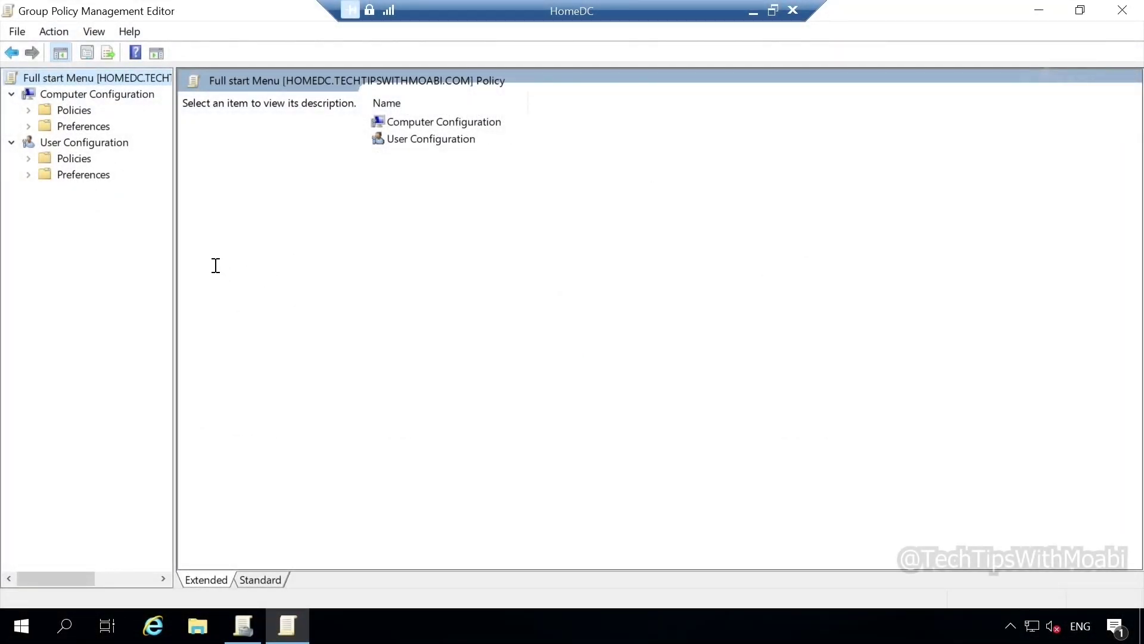
Go to the Start Menu and Taskbar settings in the Administrative Templates under the Computer Configuration policies.
double_click(483, 121)
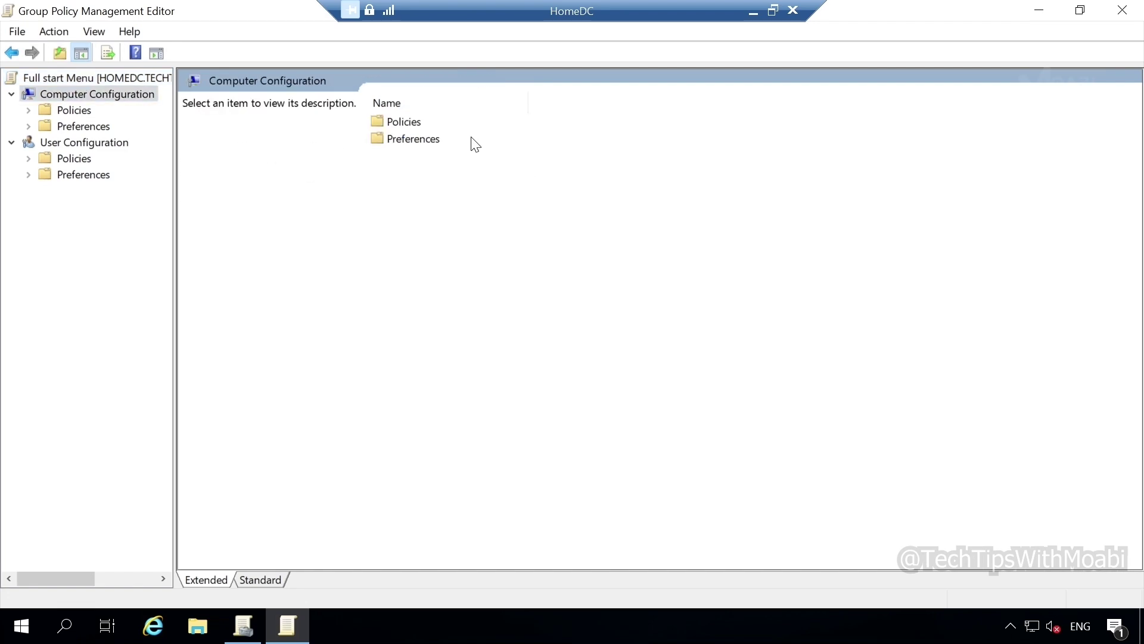
double_click(405, 122)
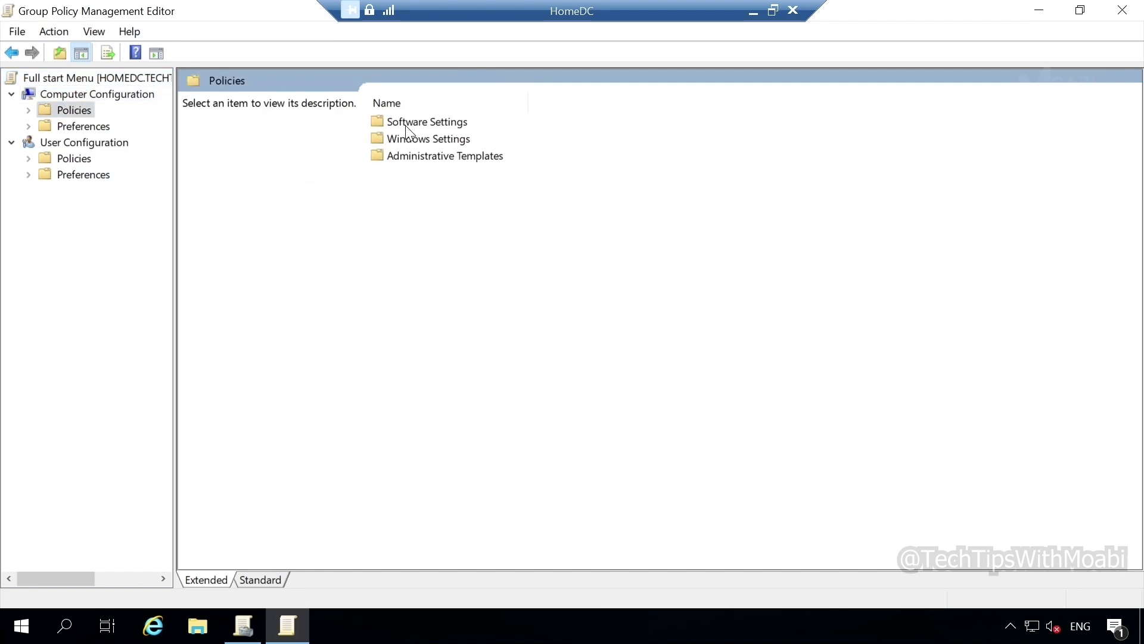
double_click(415, 156)
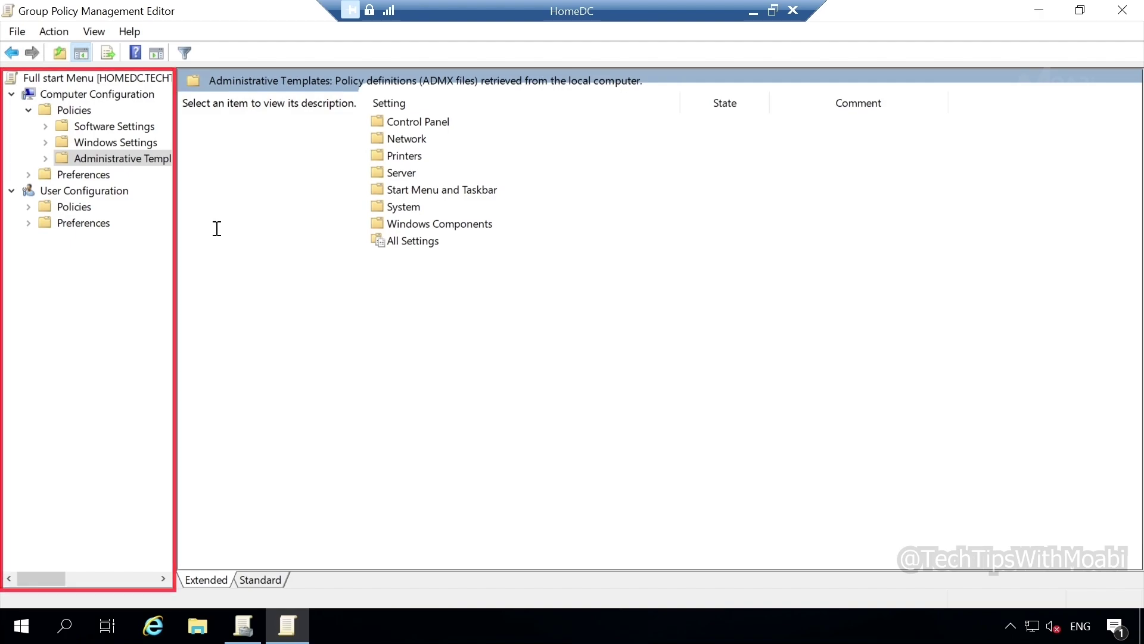
left_click(45, 159)
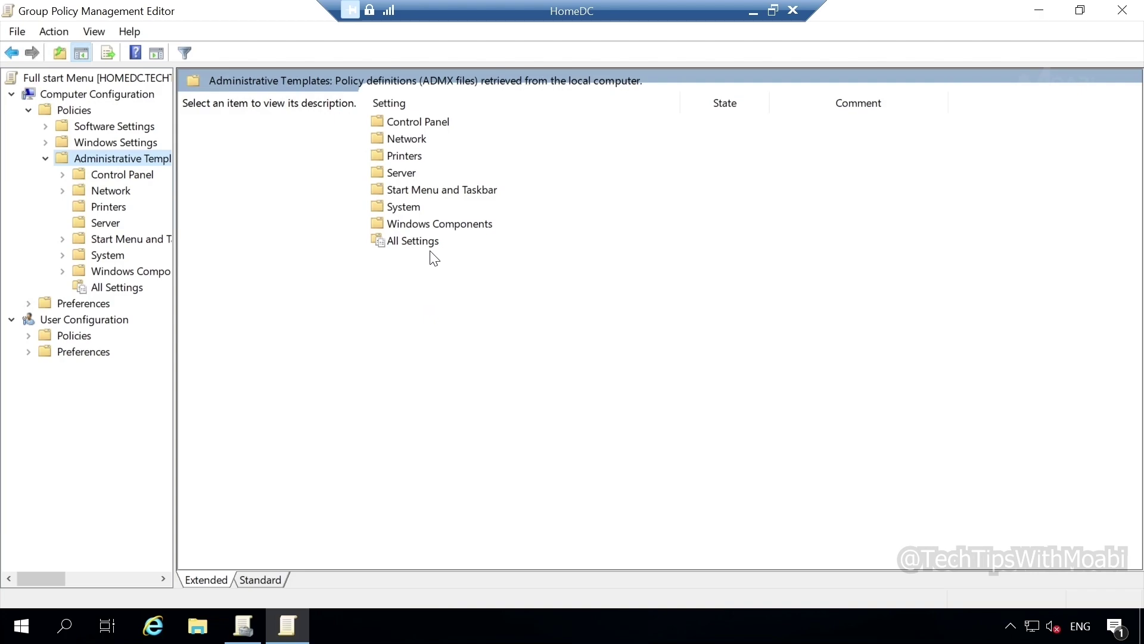
double_click(450, 186)
Enable "Force Start to be either full screen size or menu size" with the size Full screen Start, and close the policy editor.
left_click(630, 159)
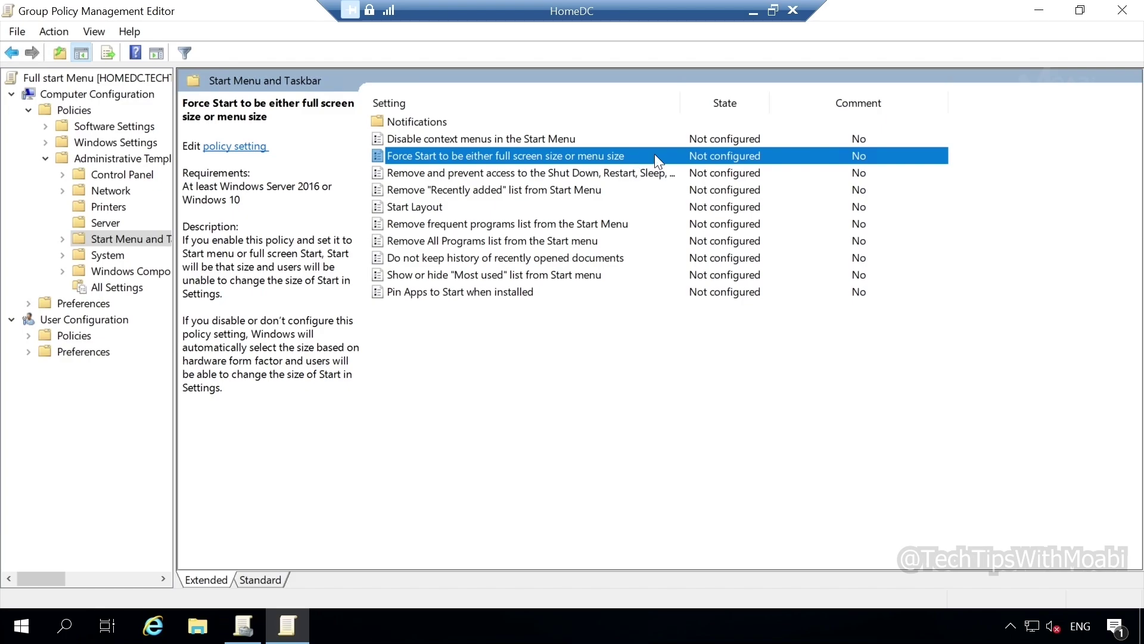
double_click(654, 153)
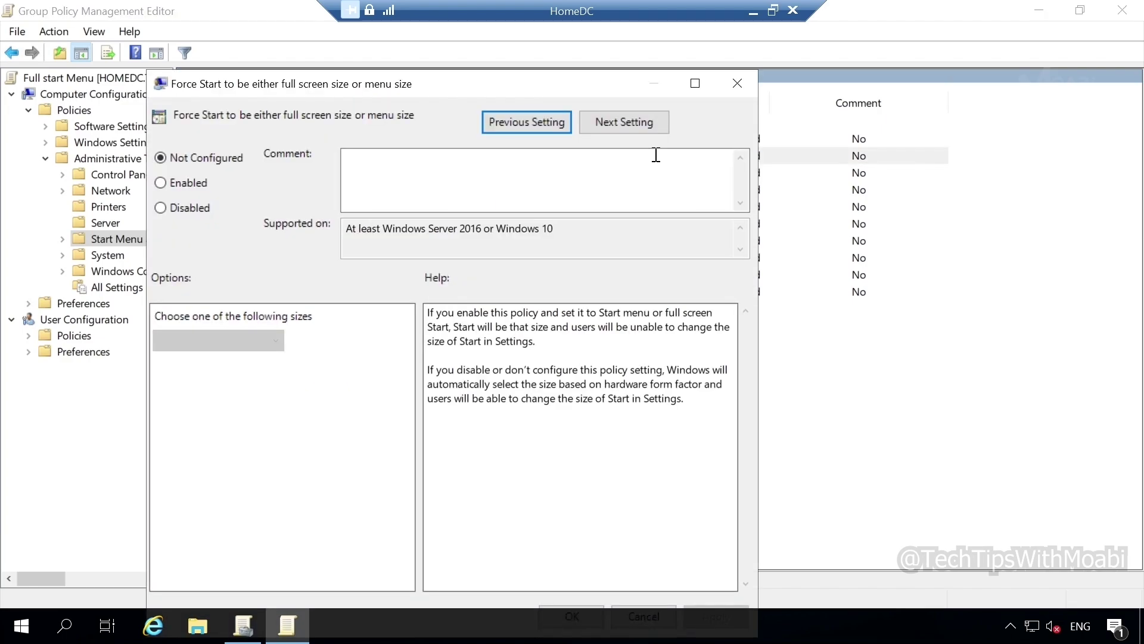
left_click(735, 82)
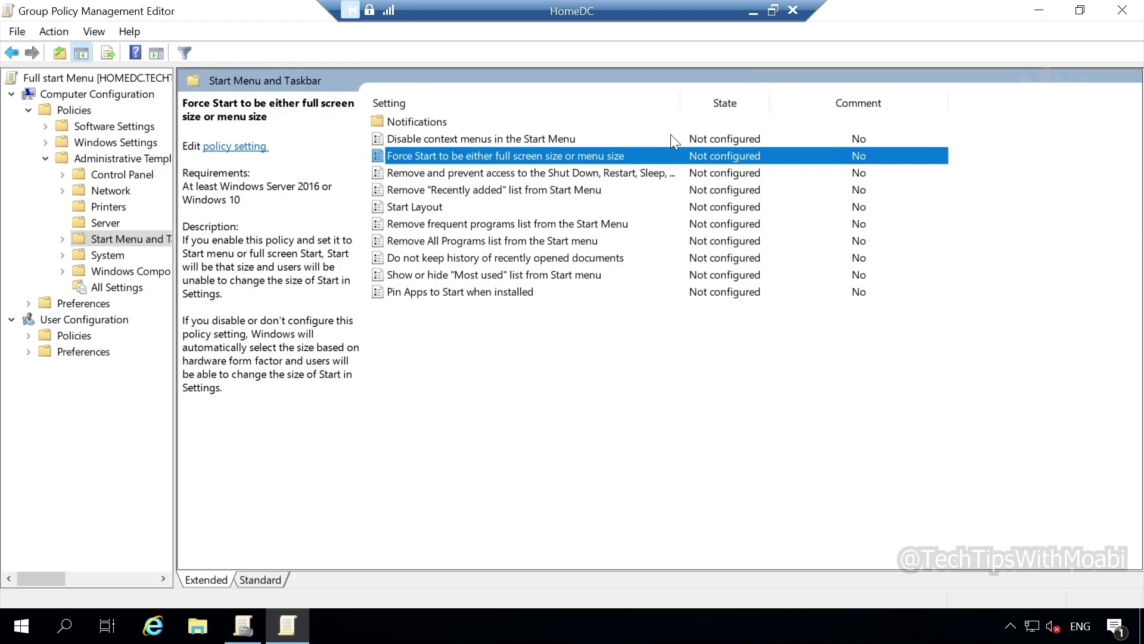
right_click(638, 156)
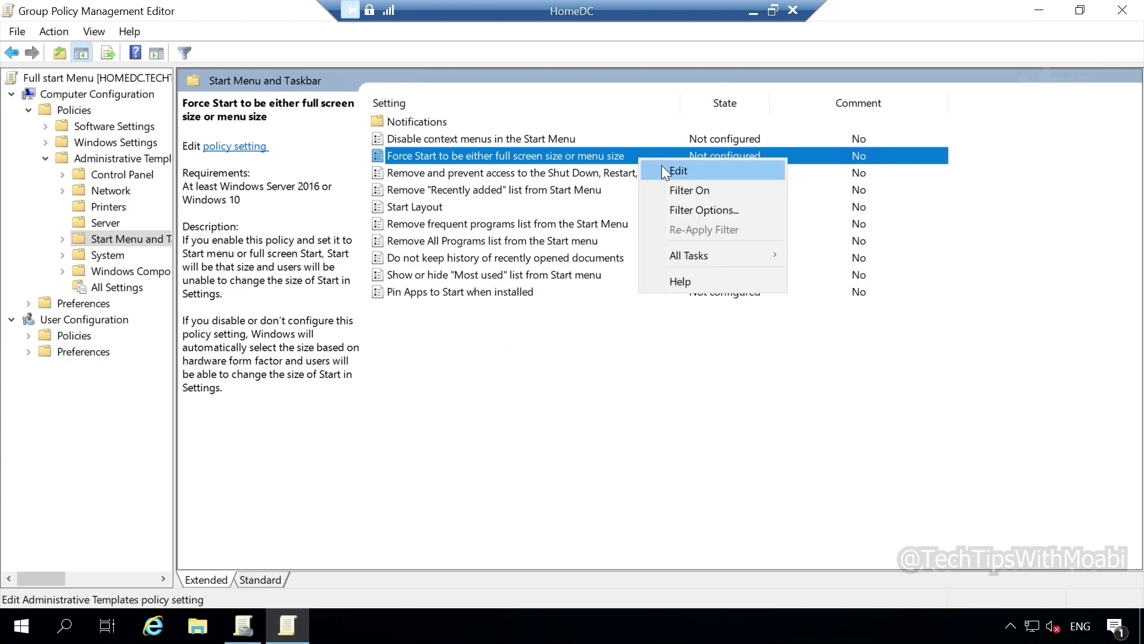
left_click(663, 169)
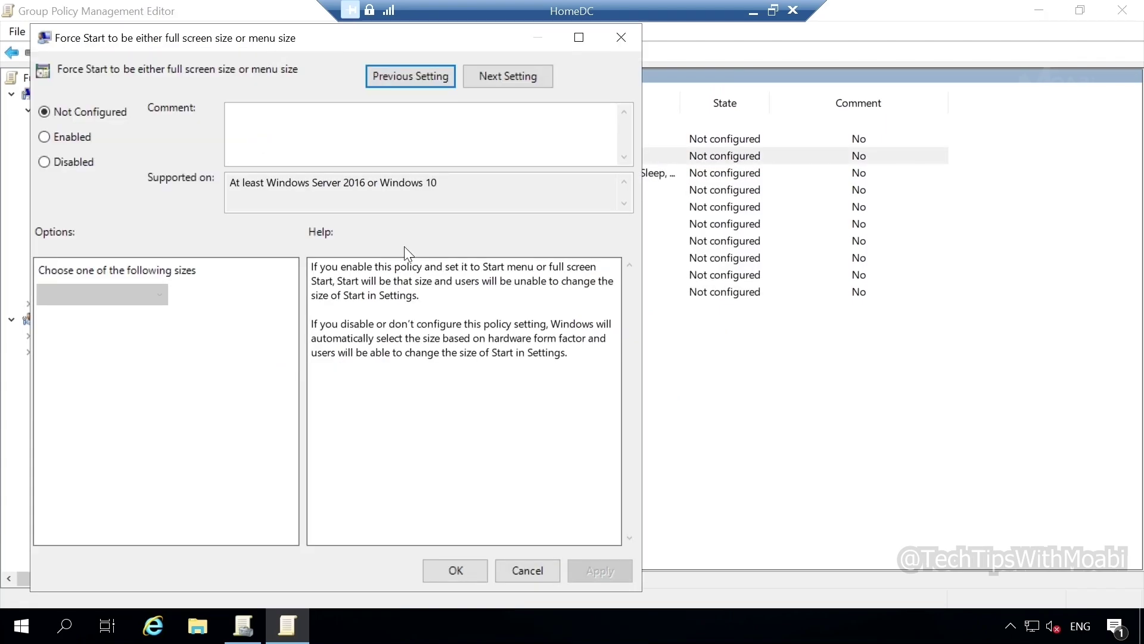
left_click(131, 163)
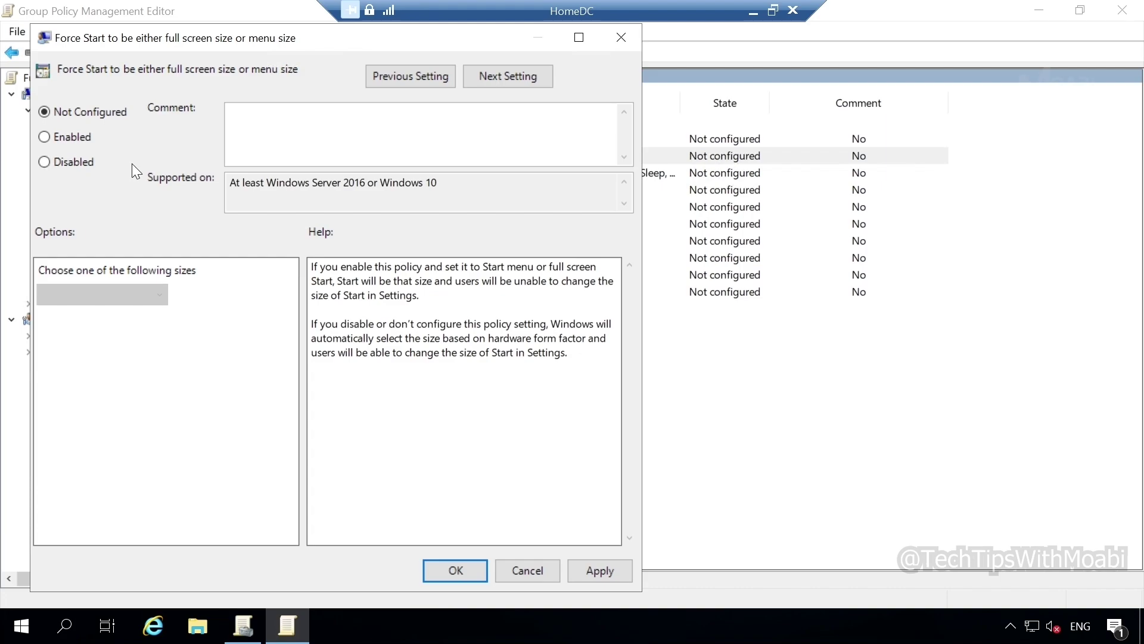
left_click(78, 143)
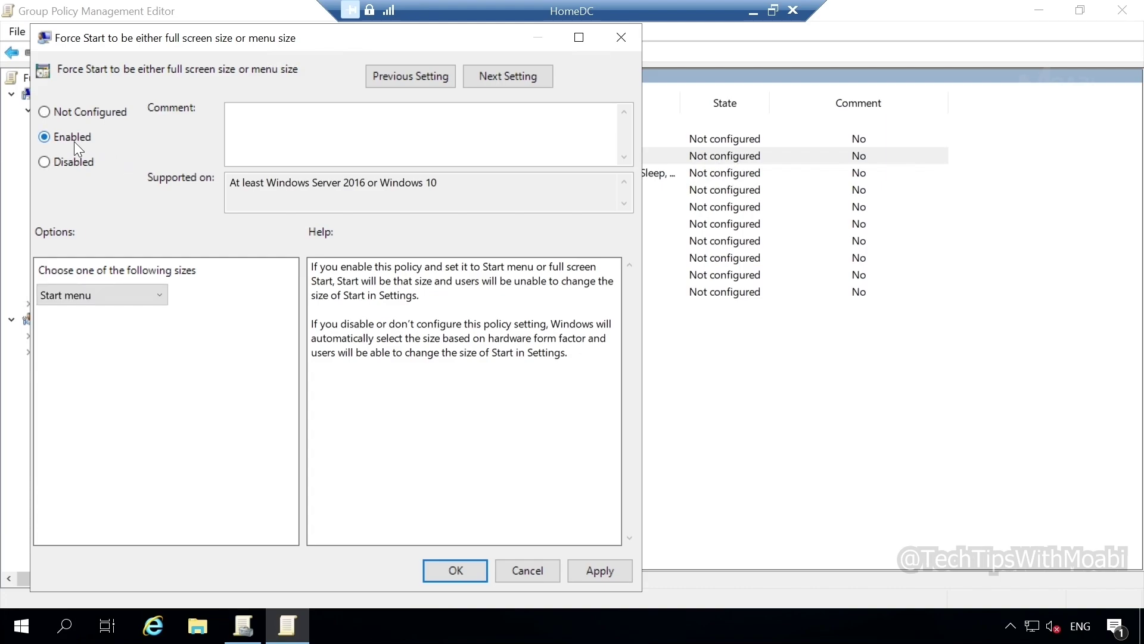
left_click(103, 295)
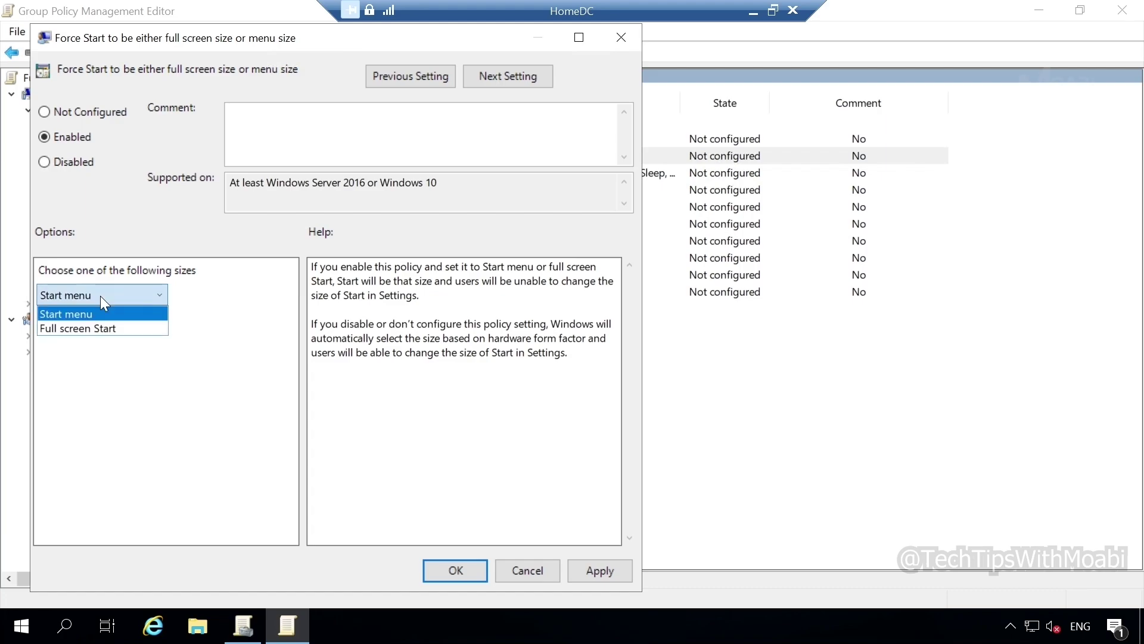
left_click(92, 326)
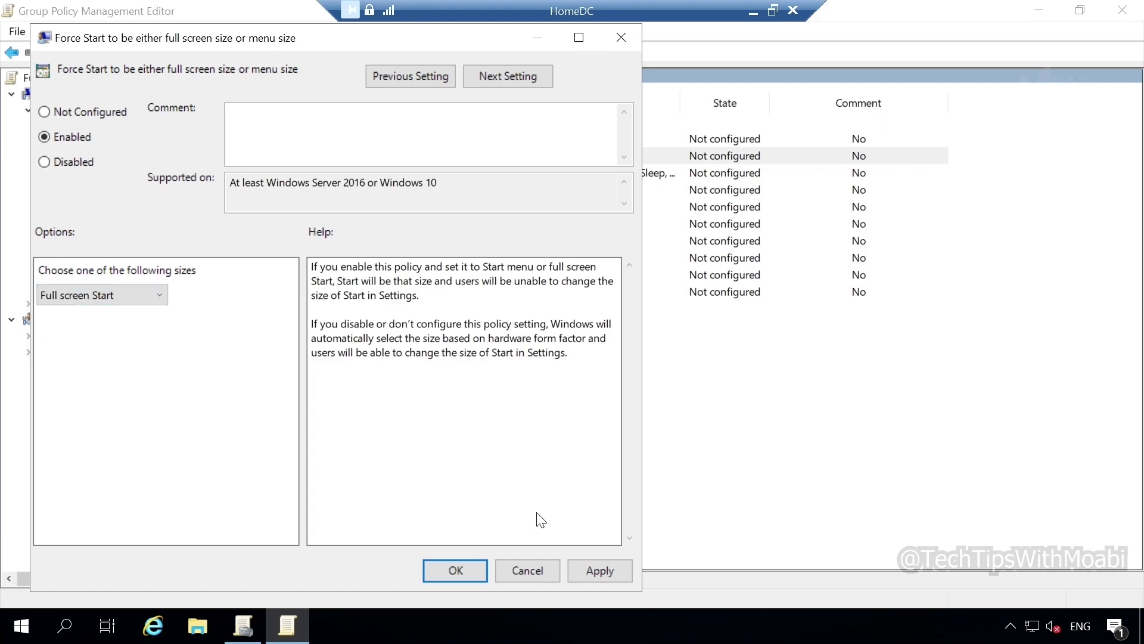
left_click(596, 569)
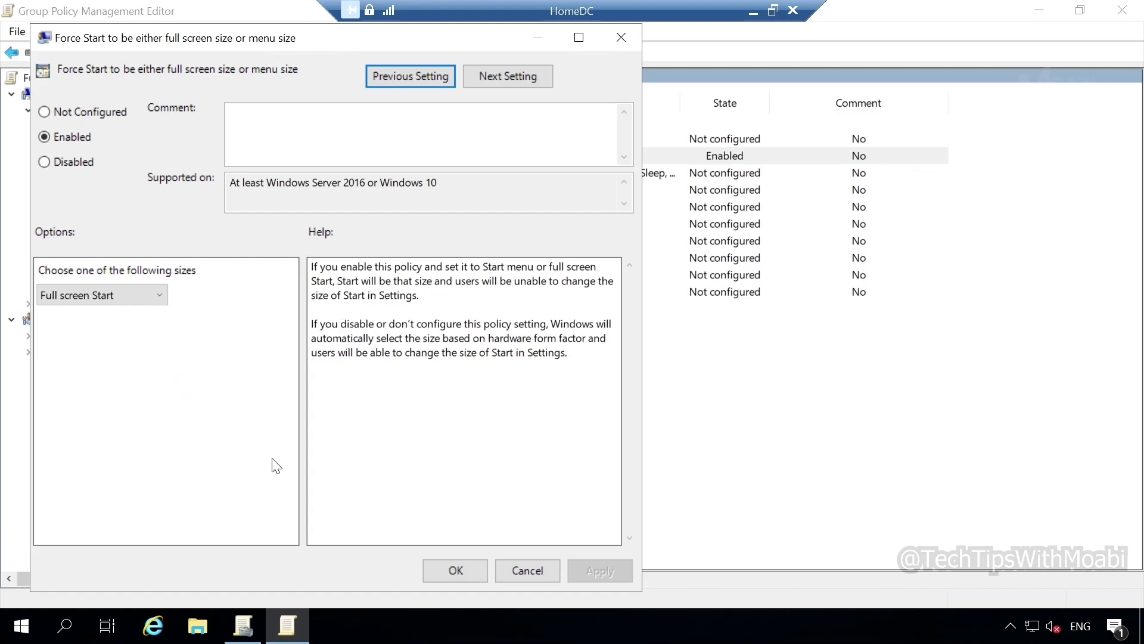
left_click(449, 567)
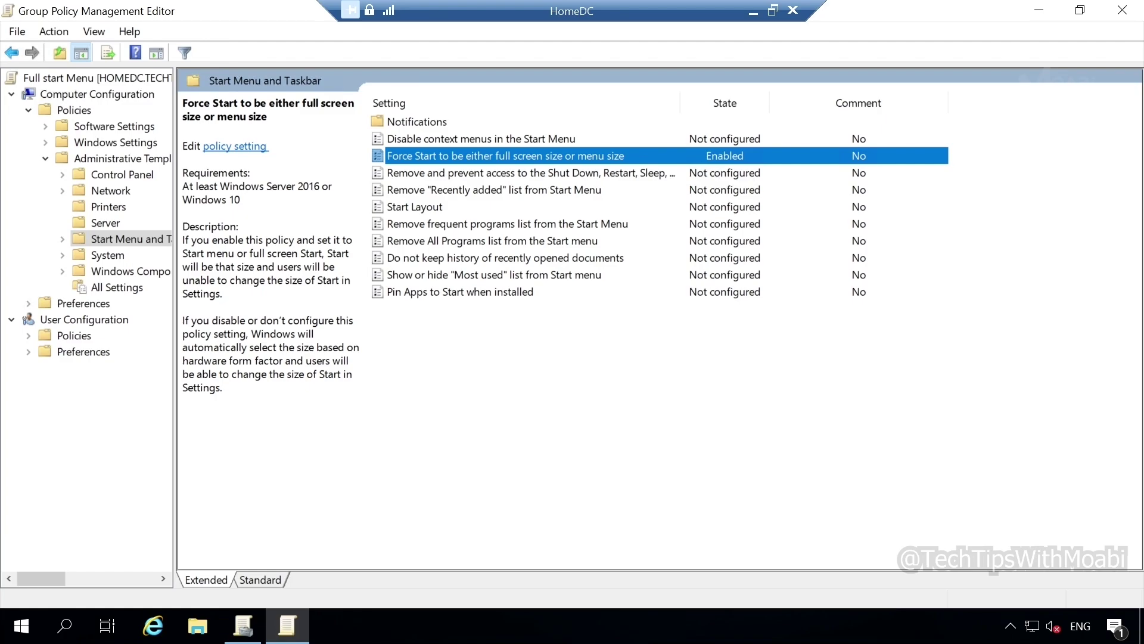
left_click(1122, 10)
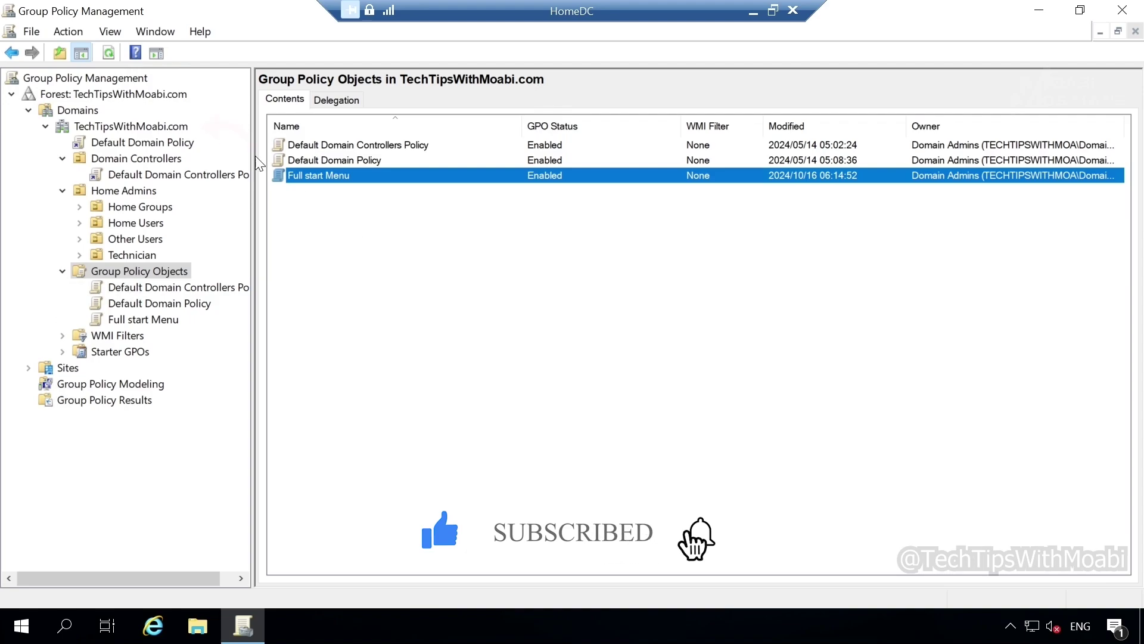
Link the existing Full start Menu GPO to the TechTipsWithMoabi.com domain.
left_click(166, 128)
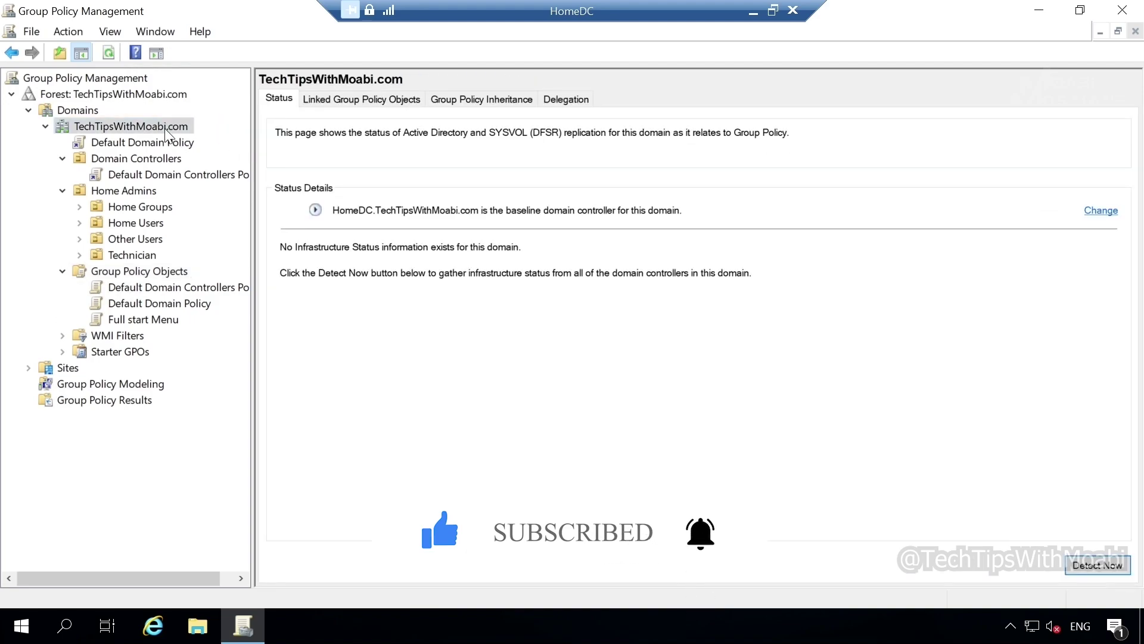
right_click(165, 128)
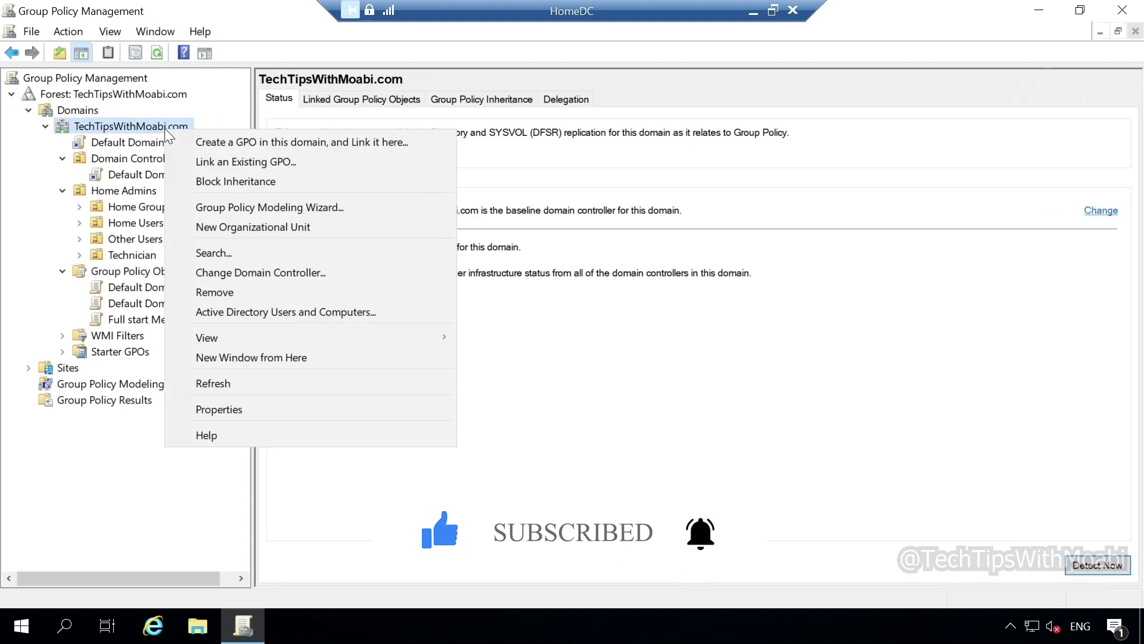
left_click(186, 160)
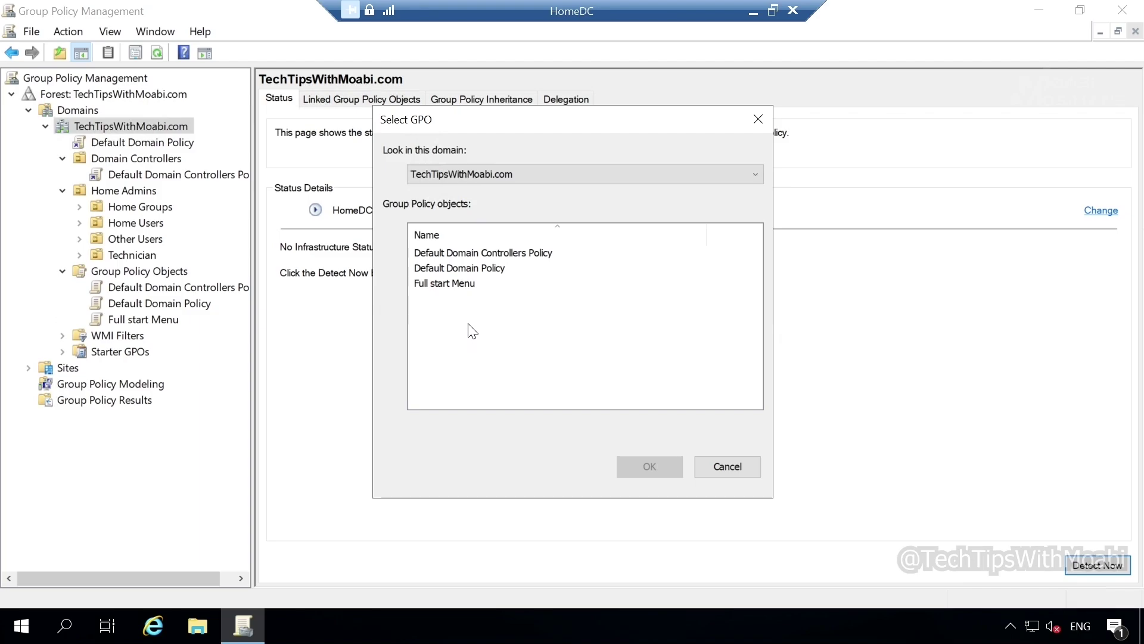
left_click(469, 284)
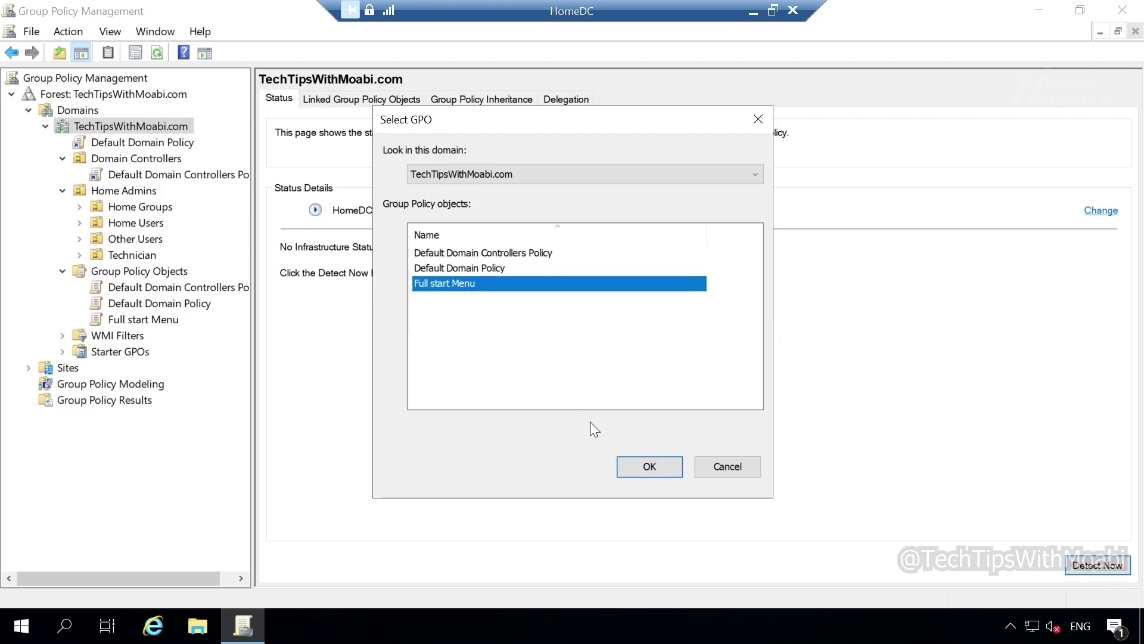
left_click(642, 464)
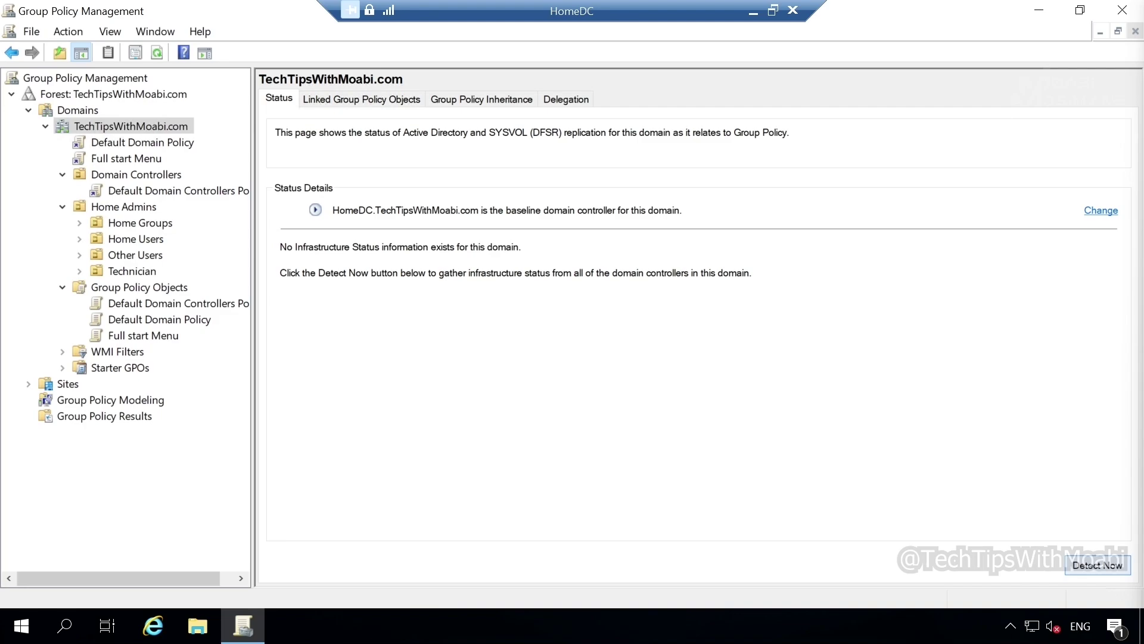
left_click(464, 292)
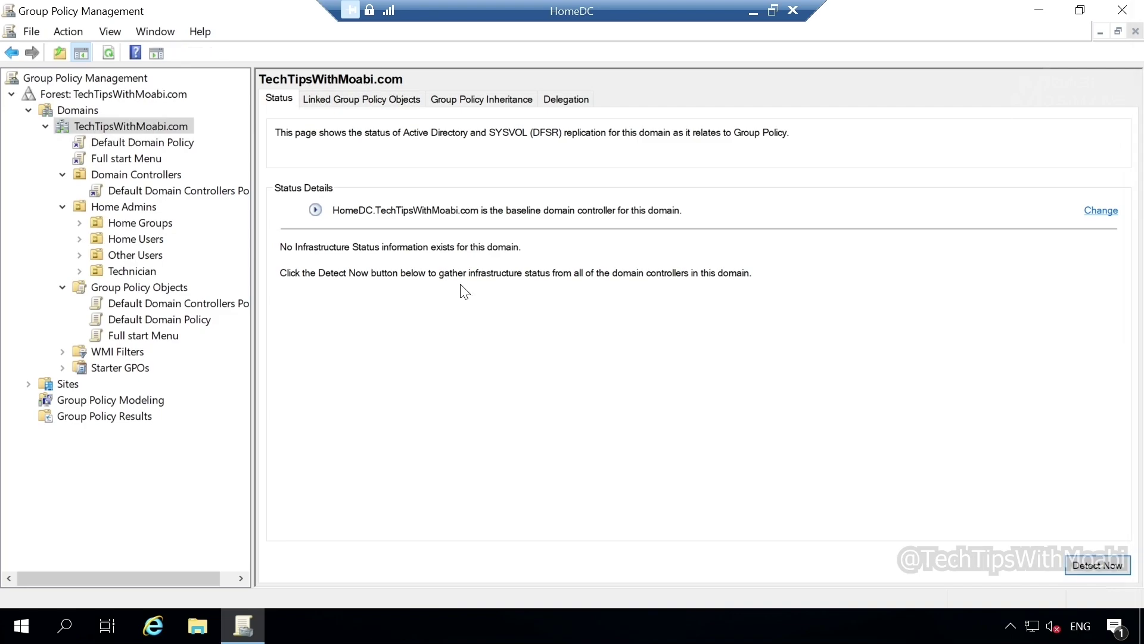
Run gpupdate /force in a Command Prompt on the HomeDC server and close the prompt window.
left_click(8, 628)
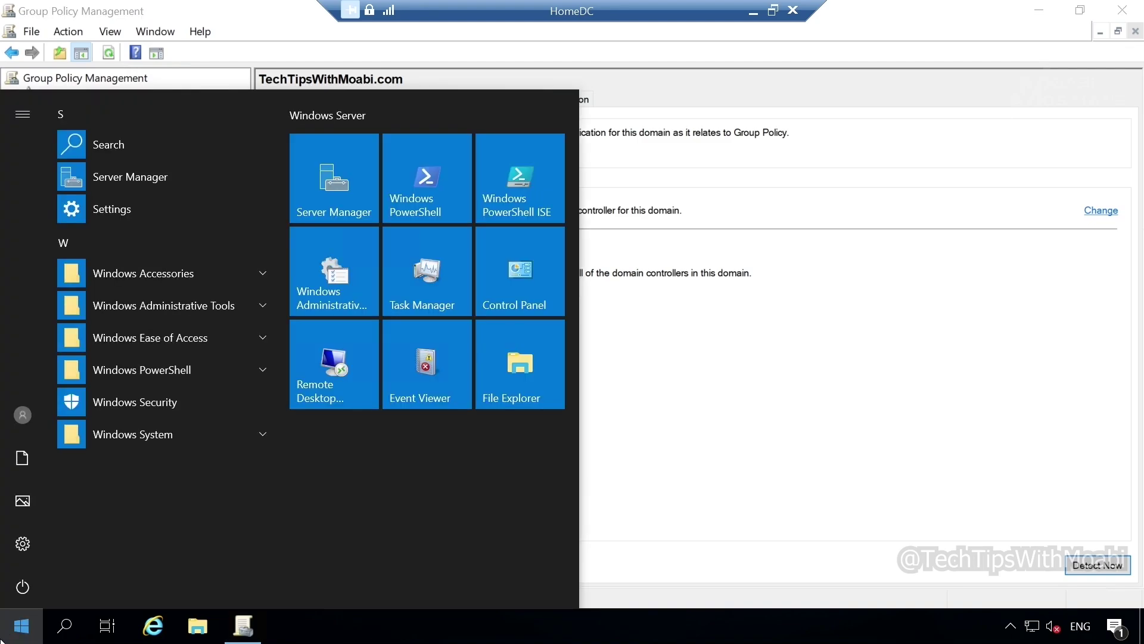
type("command")
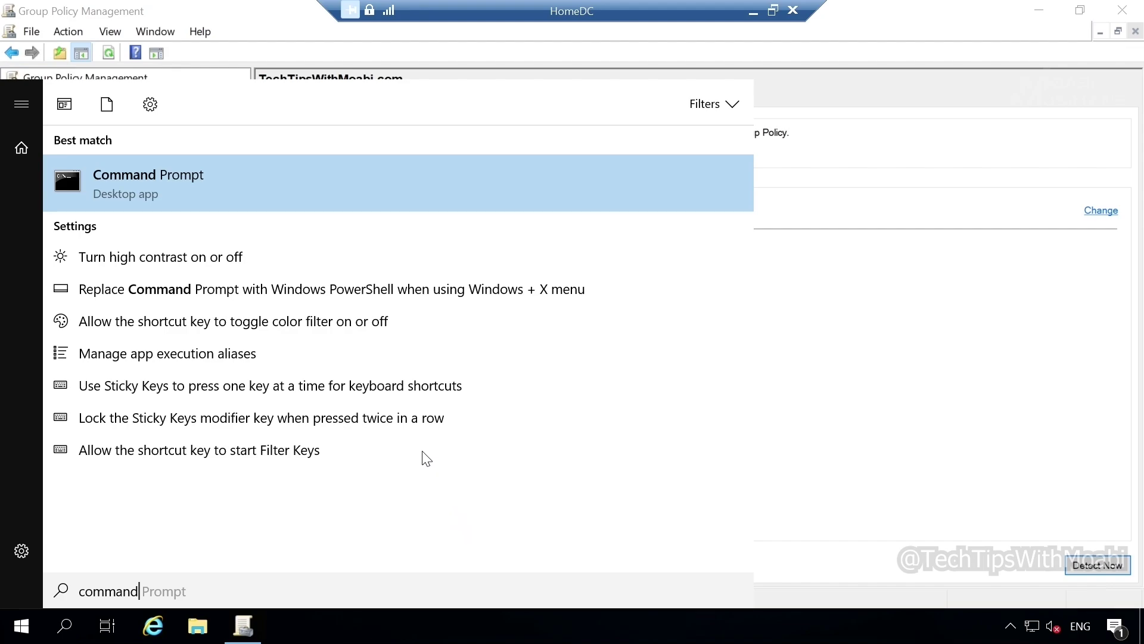
left_click(205, 190)
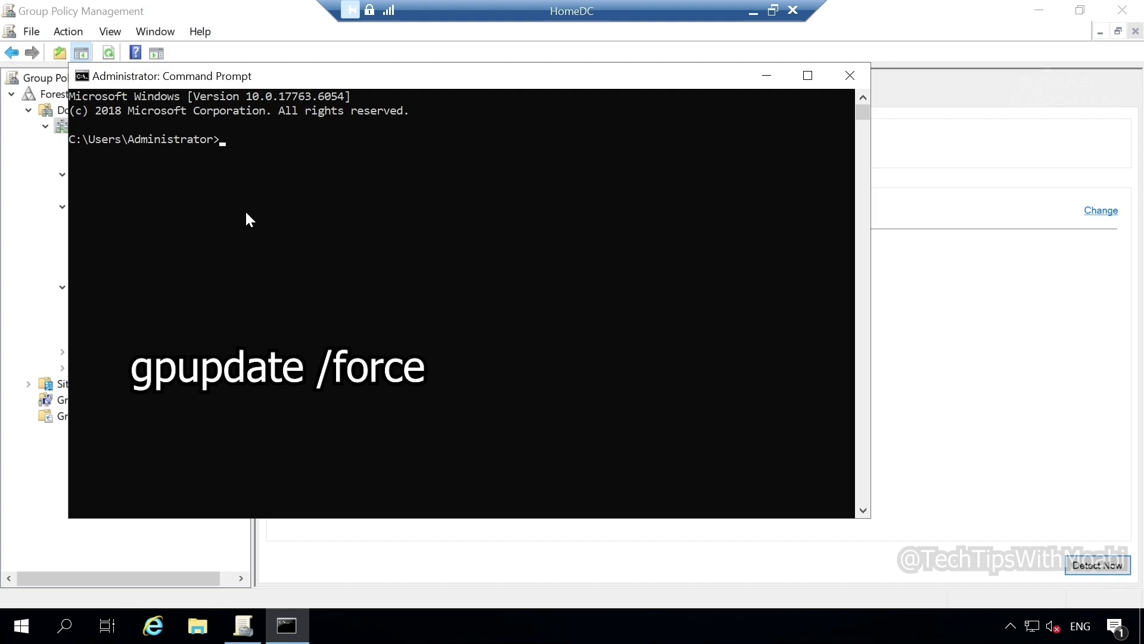
type("gpupdate /force")
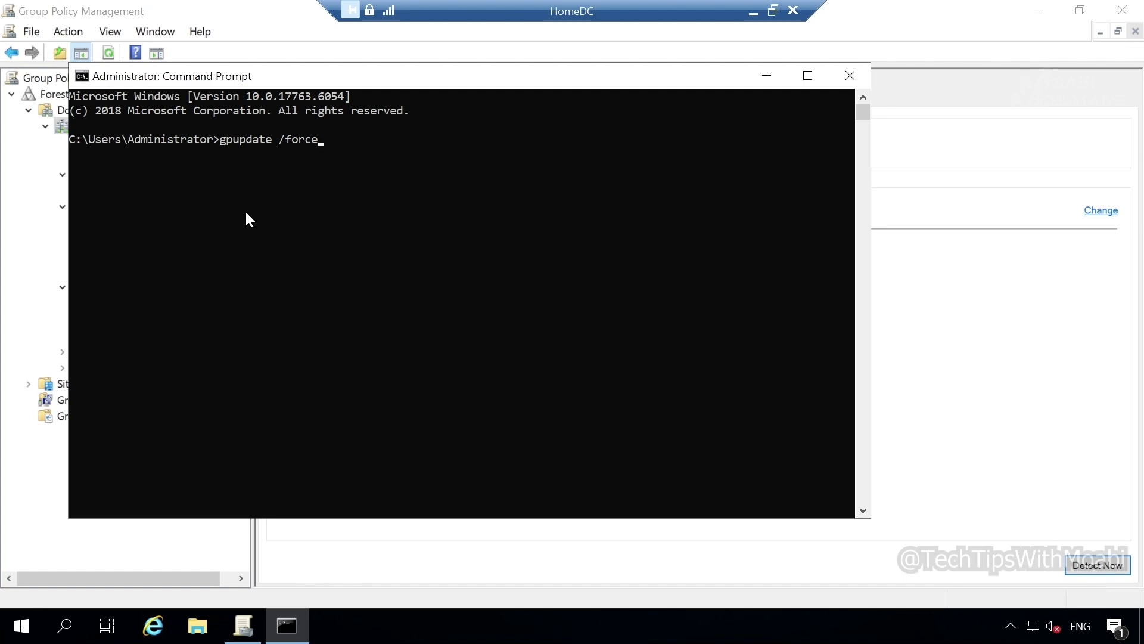
key("Return")
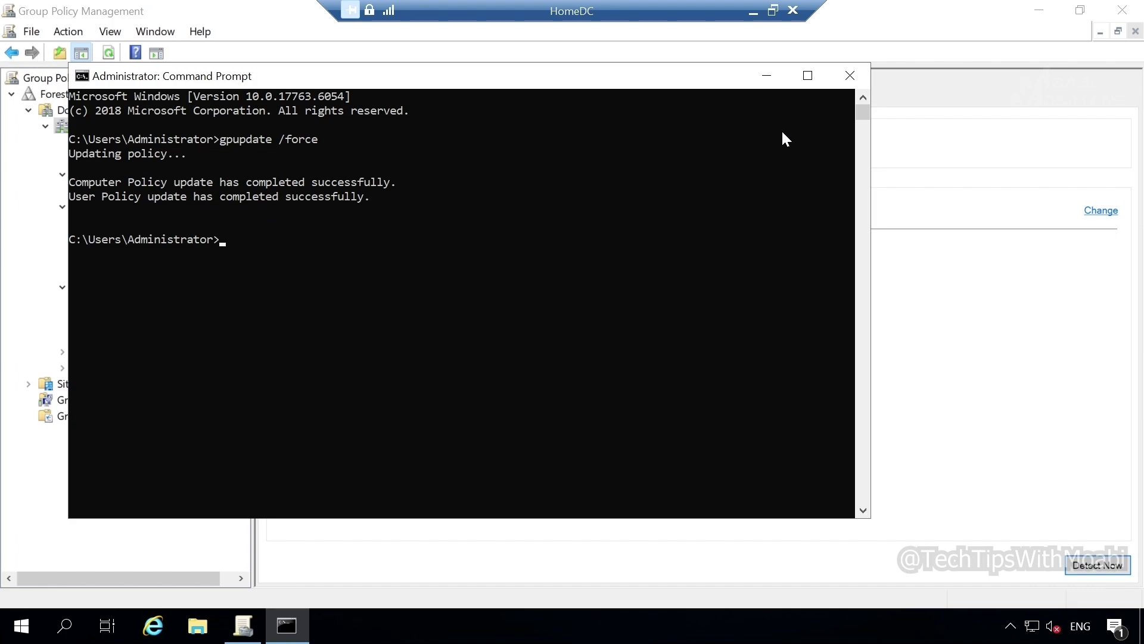
left_click(856, 89)
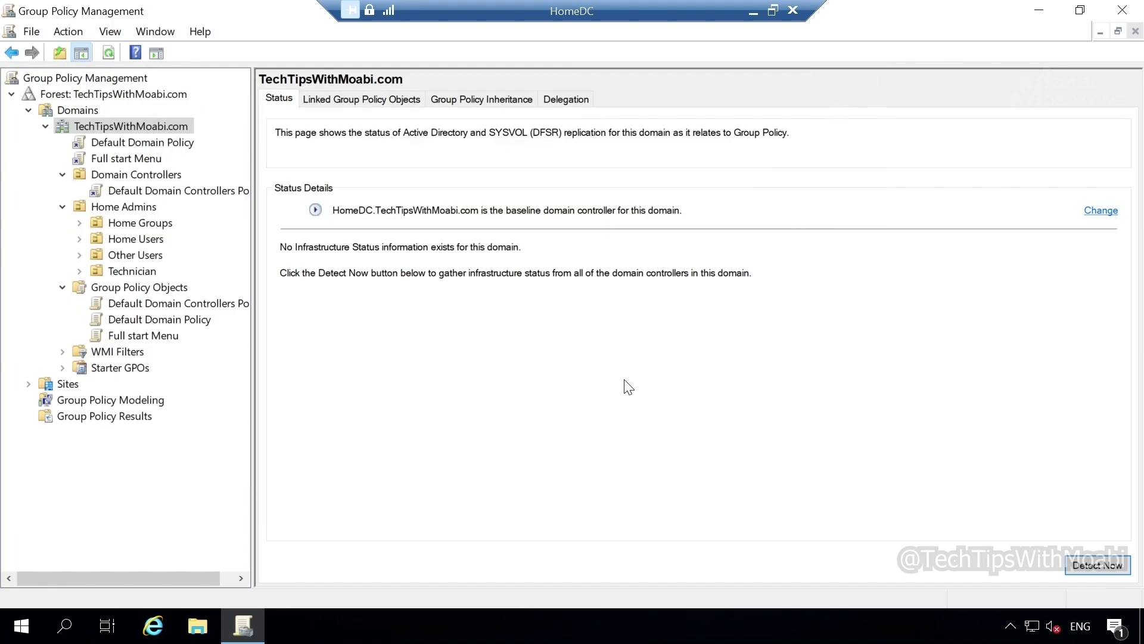
Sign the Administrator account out of the HomeDC server.
left_click(6, 629)
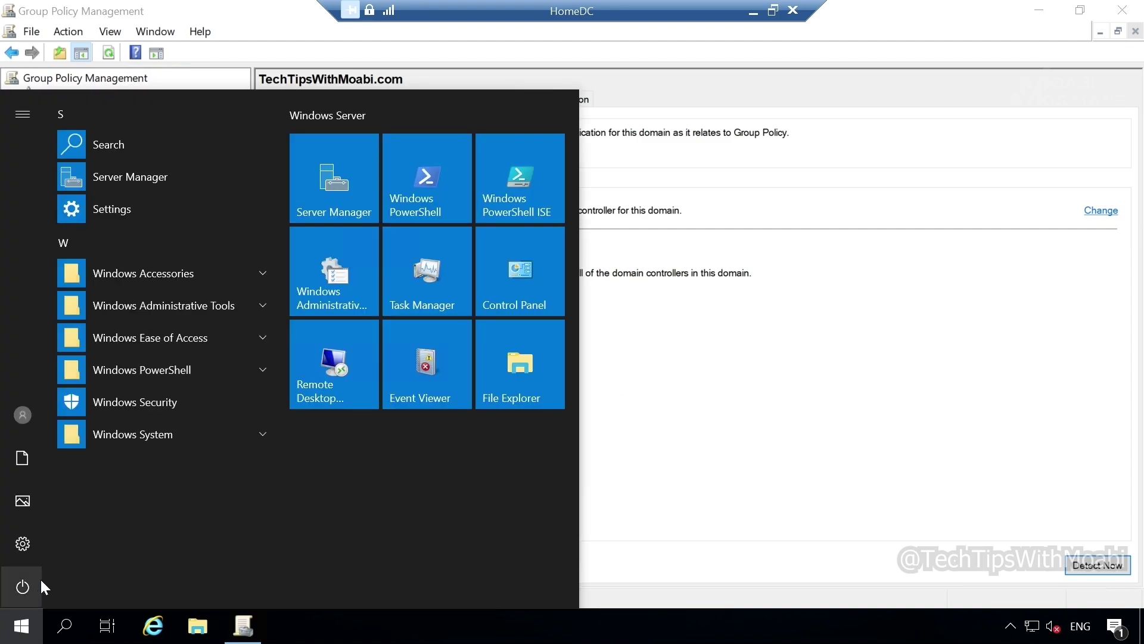
left_click(18, 121)
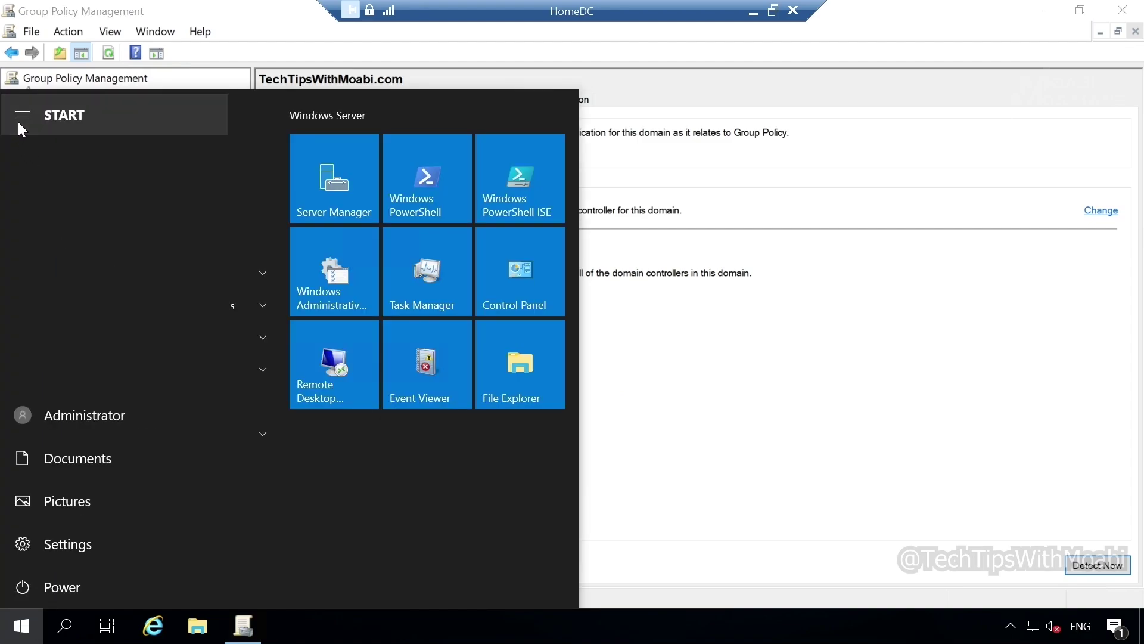
left_click(84, 425)
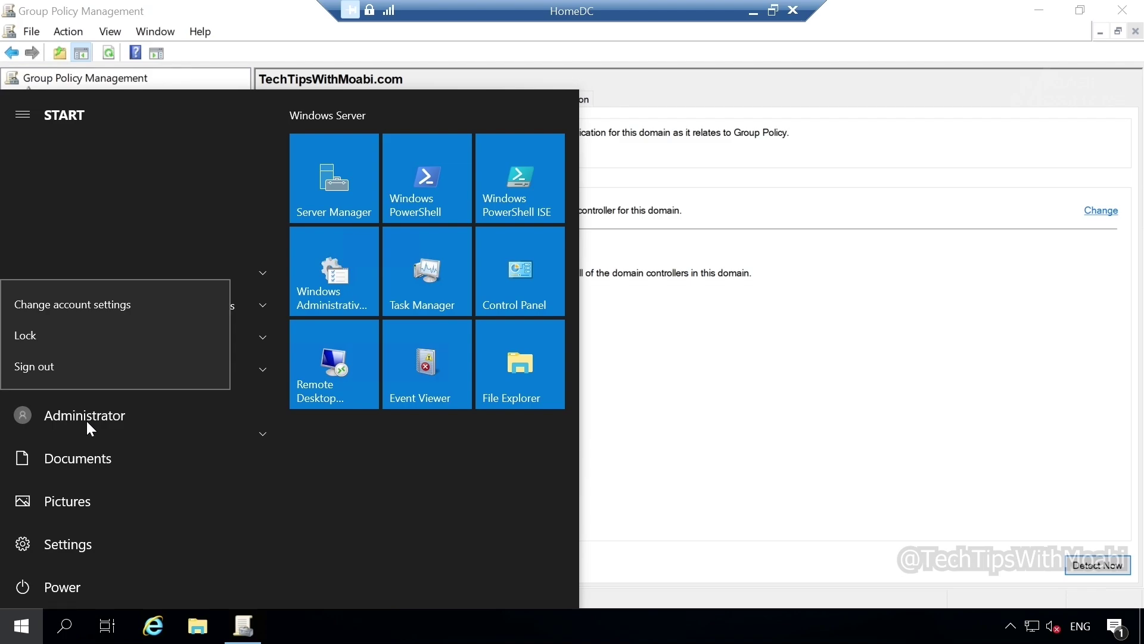
left_click(87, 369)
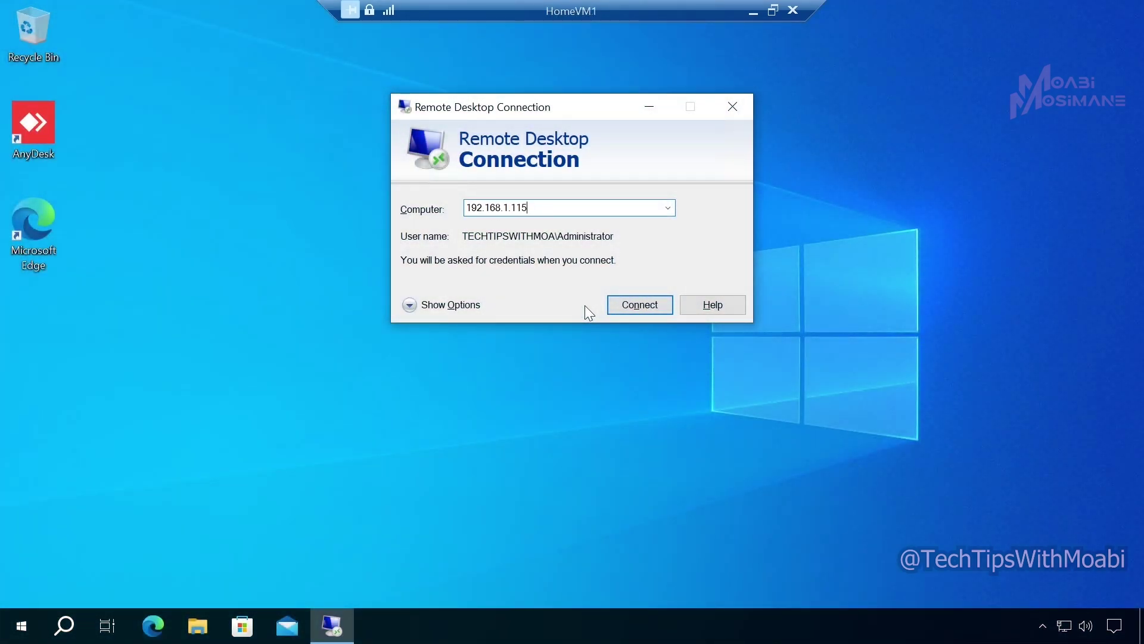
Reconnect to 192.168.1.115 by Remote Desktop with the Administrator account password, accept the untrusted certificate, and open the server's Start menu.
key("Return")
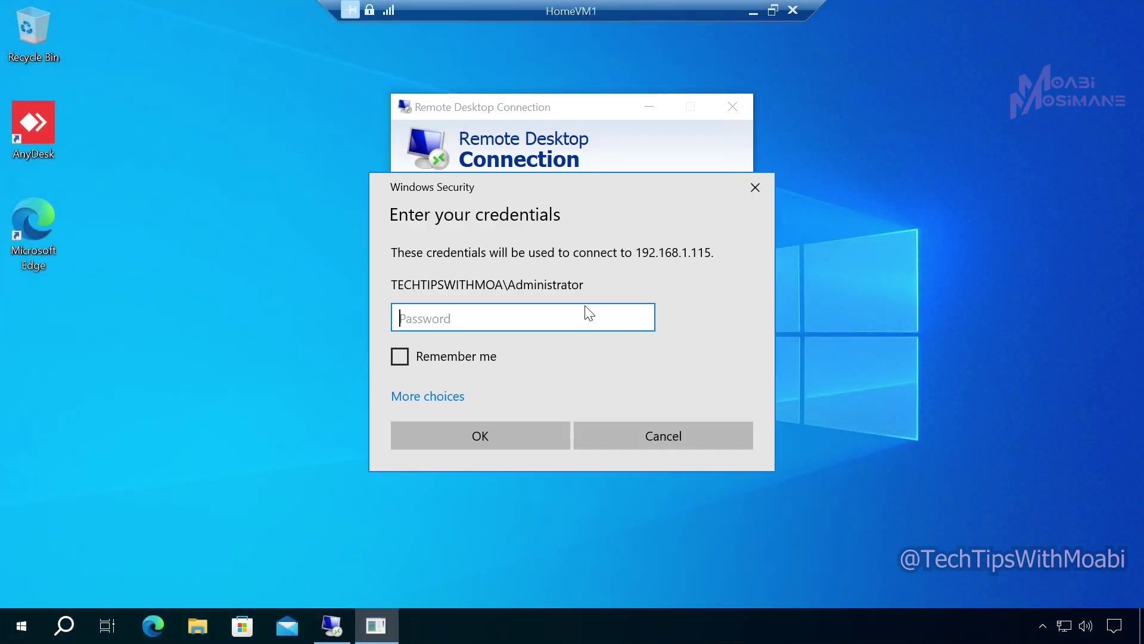
type("••")
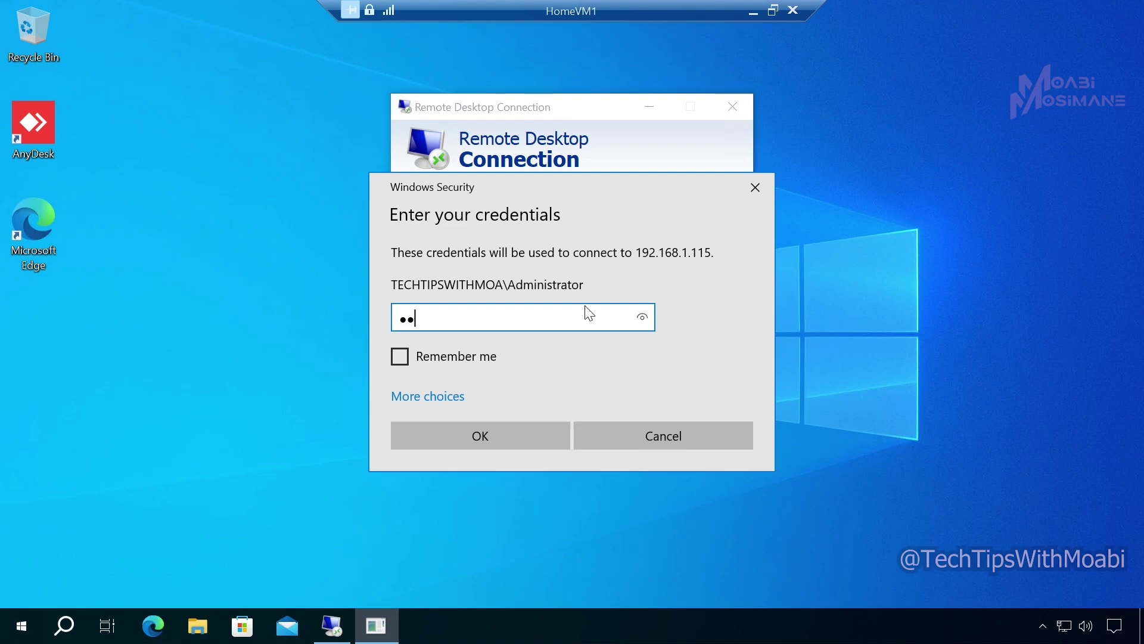
type("••••••")
key("Return")
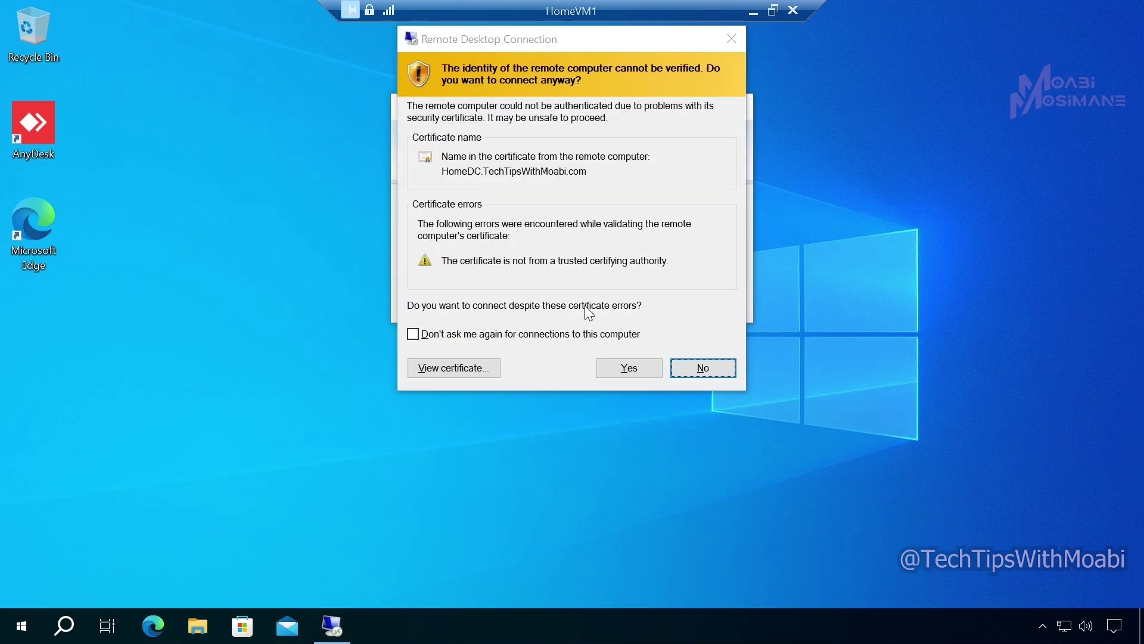
left_click(626, 367)
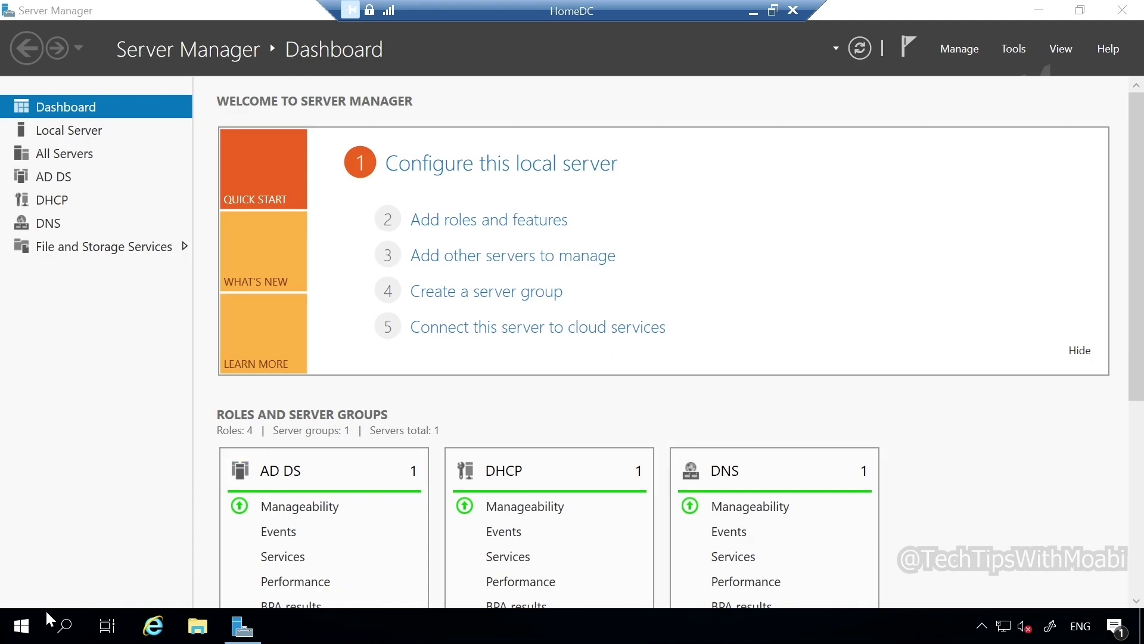
left_click(21, 626)
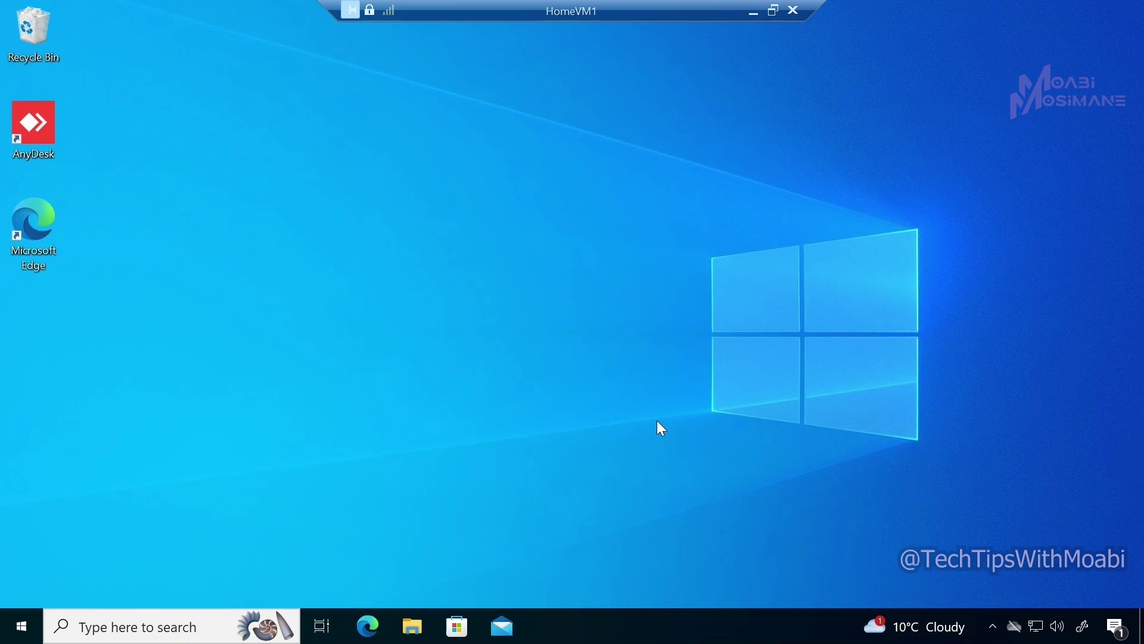
On the HomeVM1 client, check the Start menu, run gpupdate /force in a Command Prompt, and close the prompt window.
key("super")
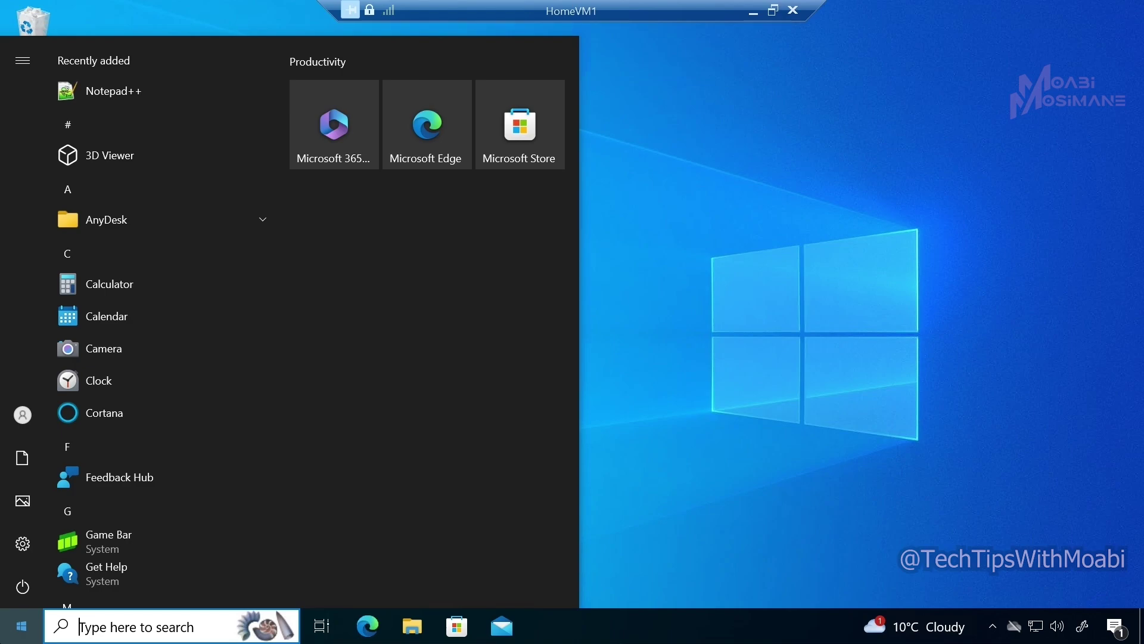
left_click(110, 627)
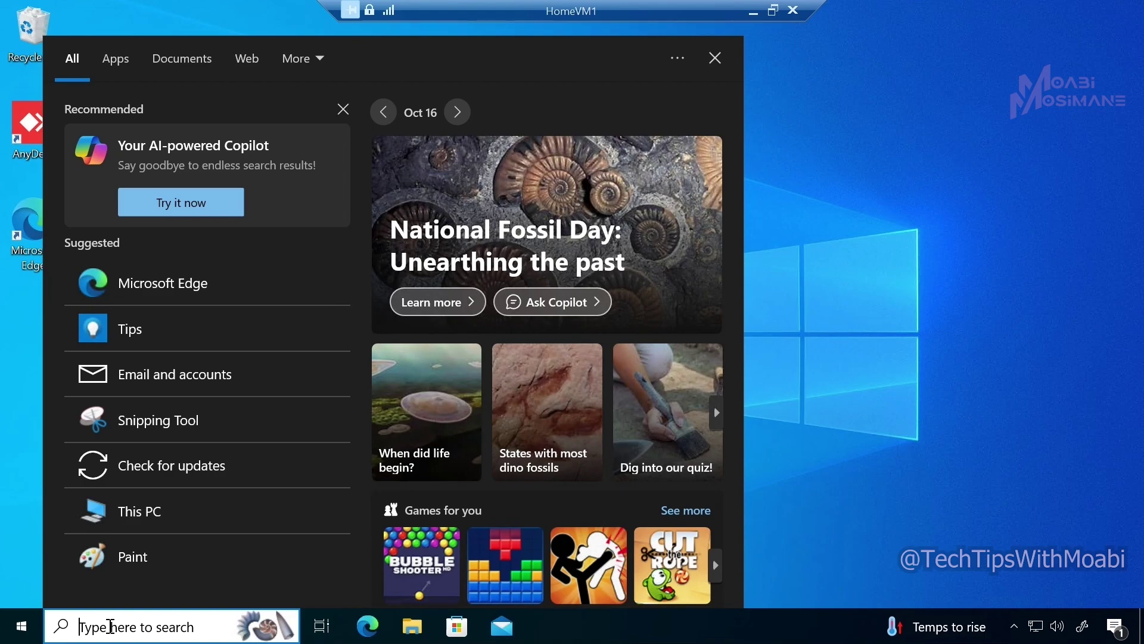
type("command")
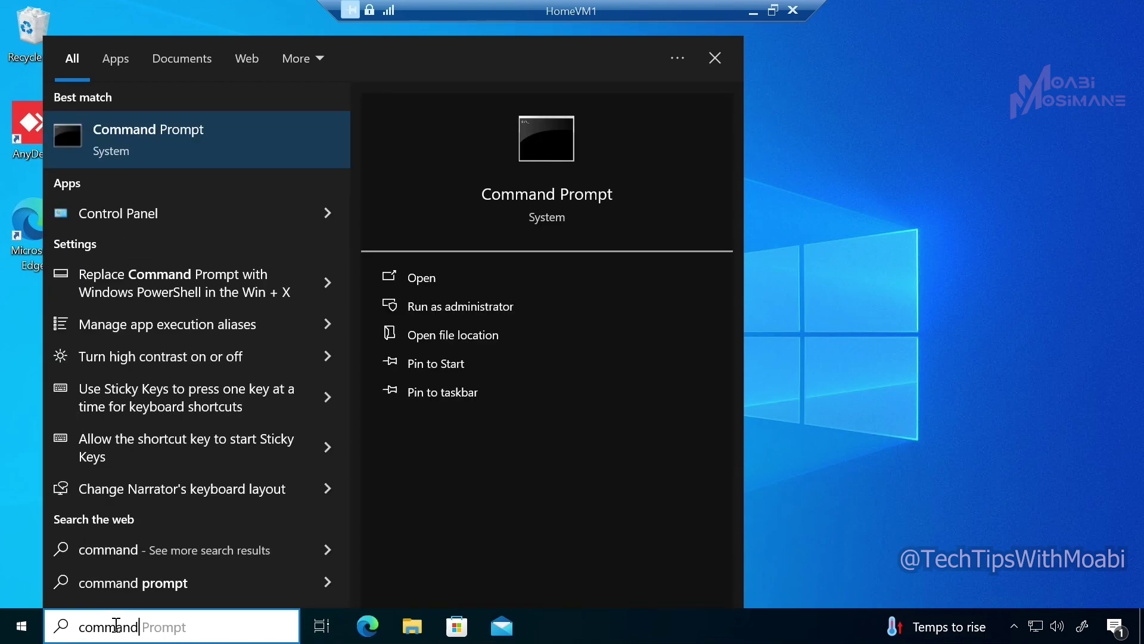
left_click(436, 276)
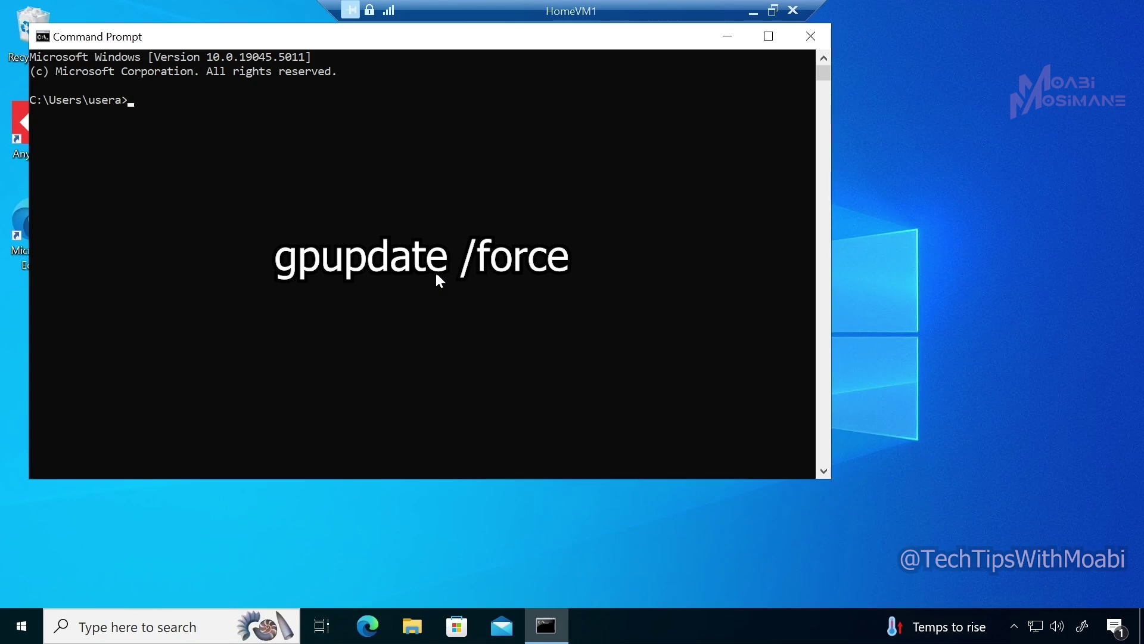
type("gpupdate /force")
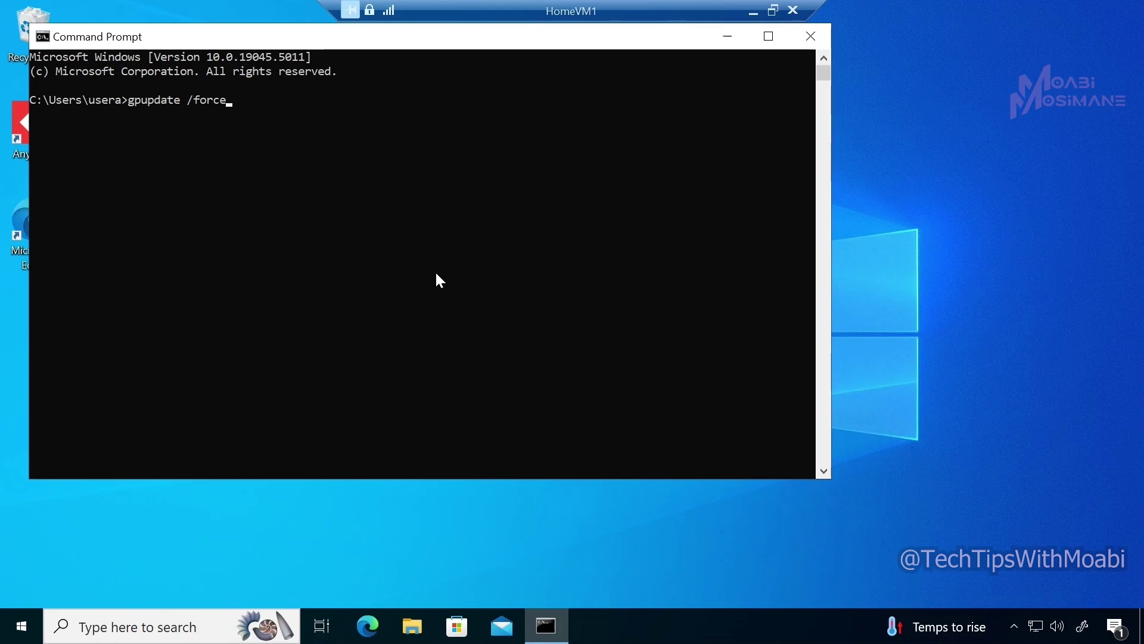
key("Return")
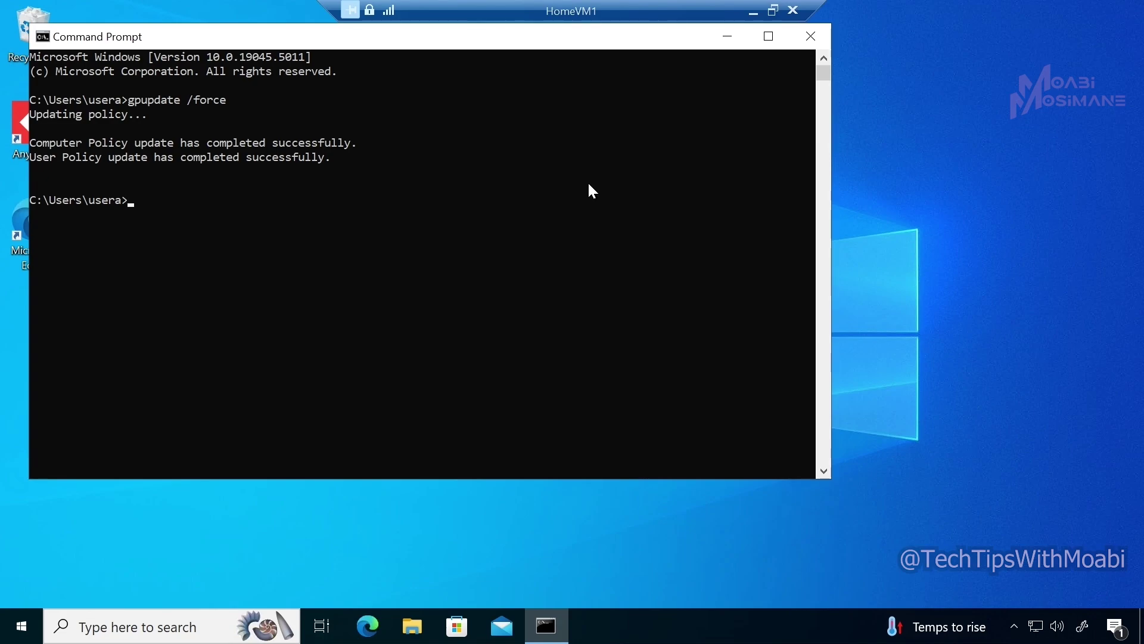
left_click(816, 36)
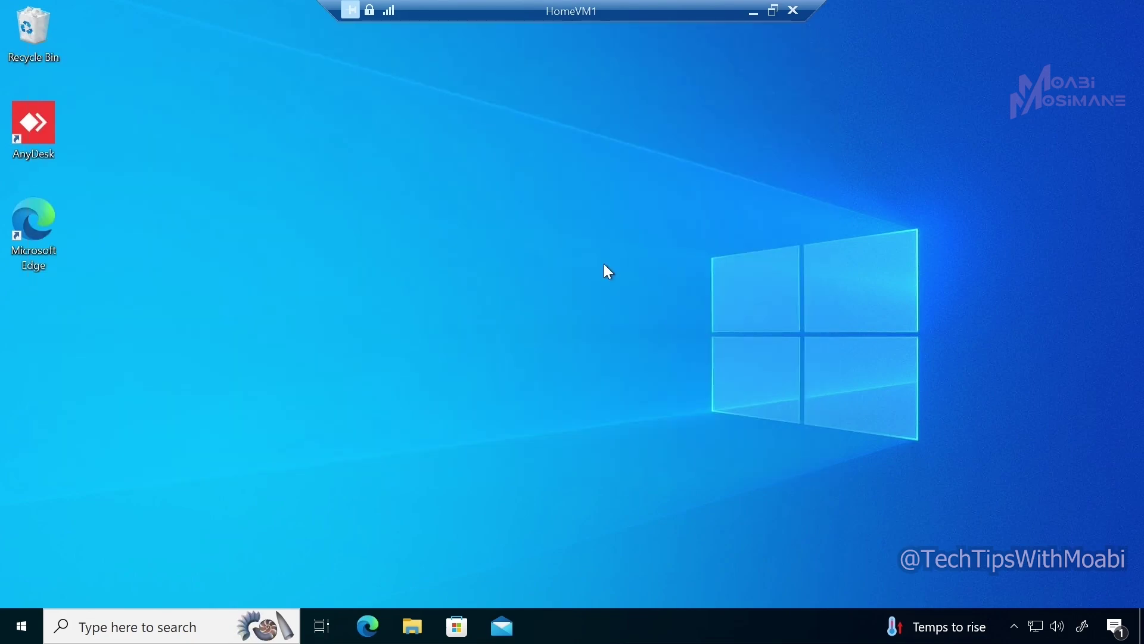
Sign the domain user out of HomeVM1, sign back in, and open the Start menu to check its size.
left_click(2, 638)
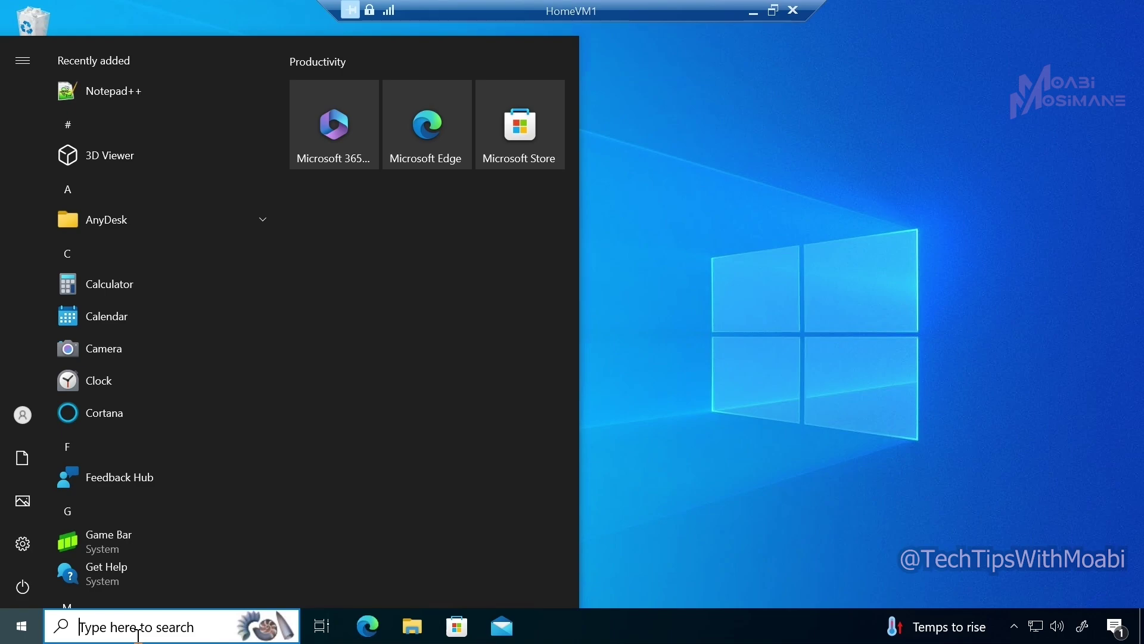
left_click(22, 62)
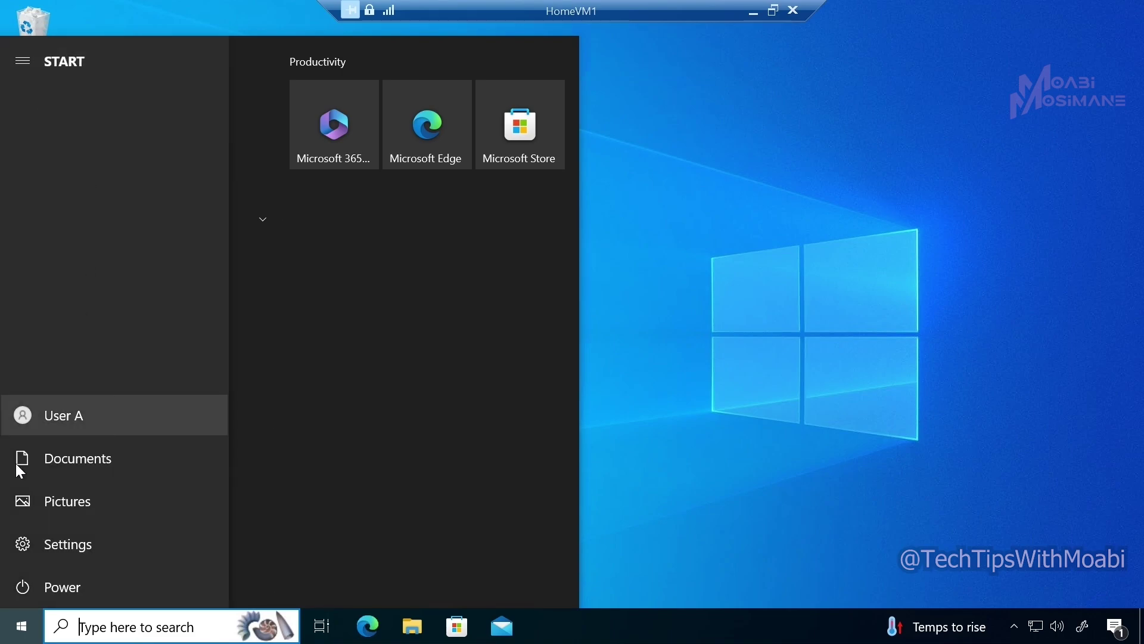
left_click(47, 423)
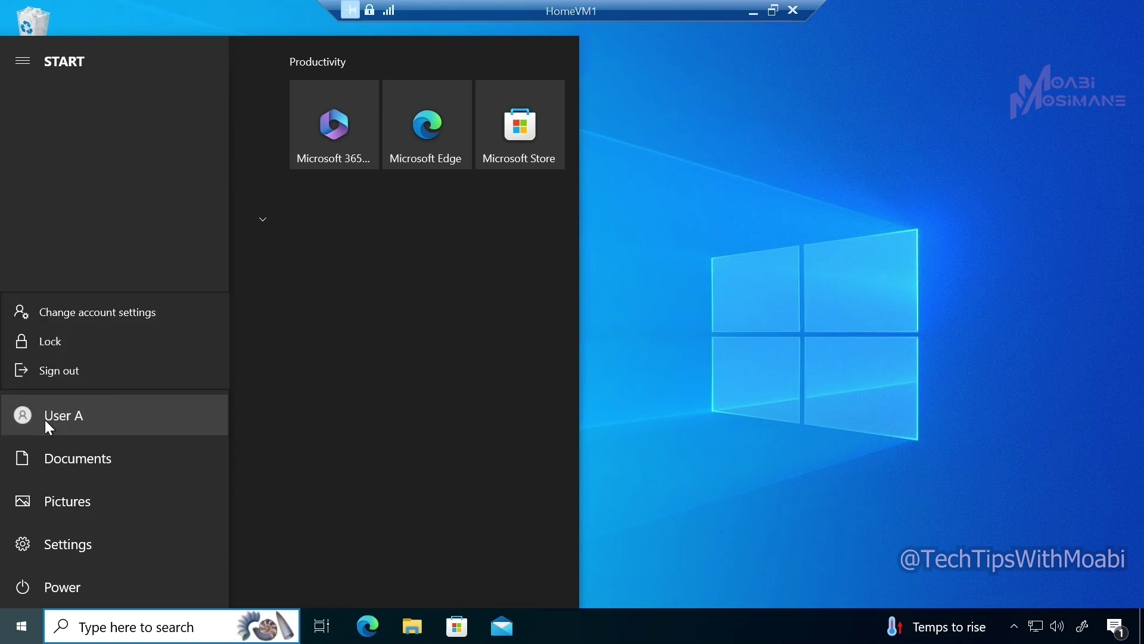
left_click(59, 371)
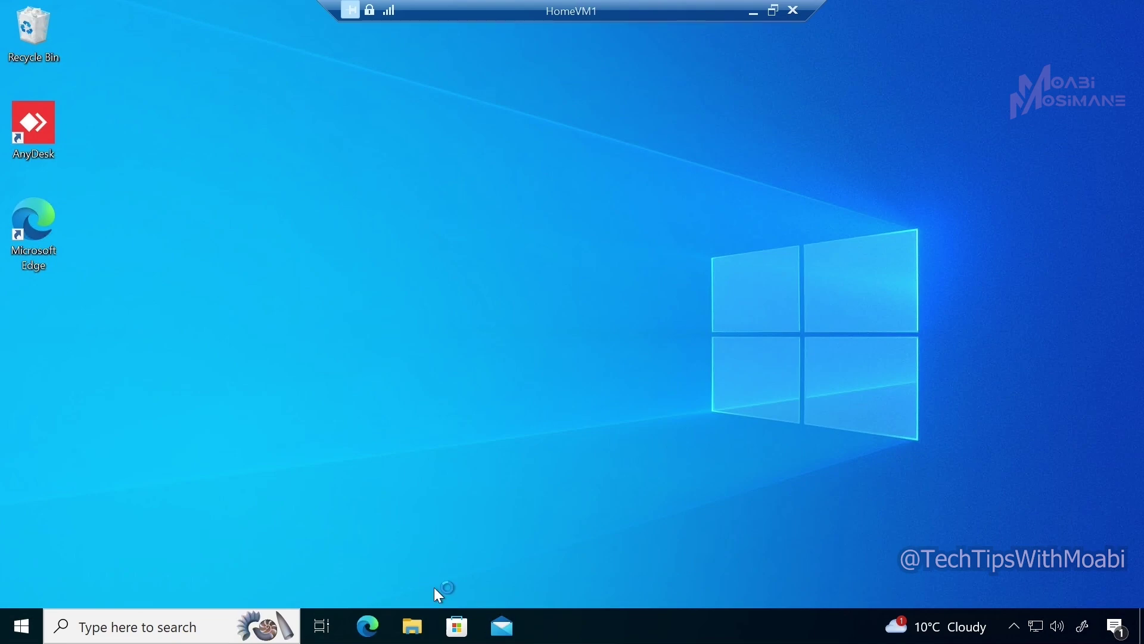
key("super")
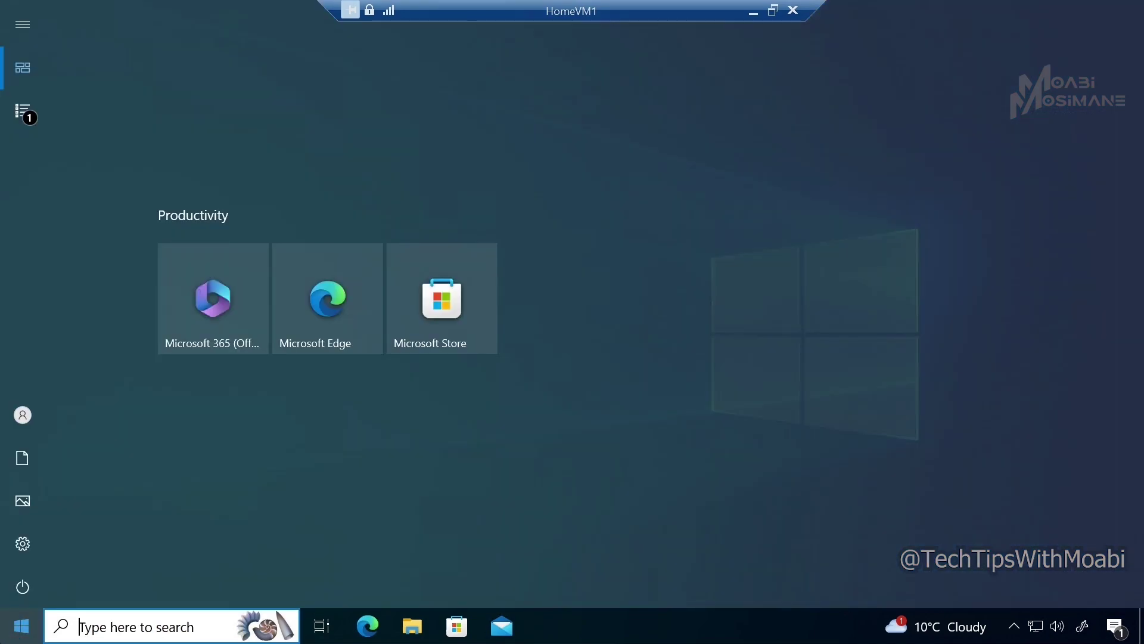